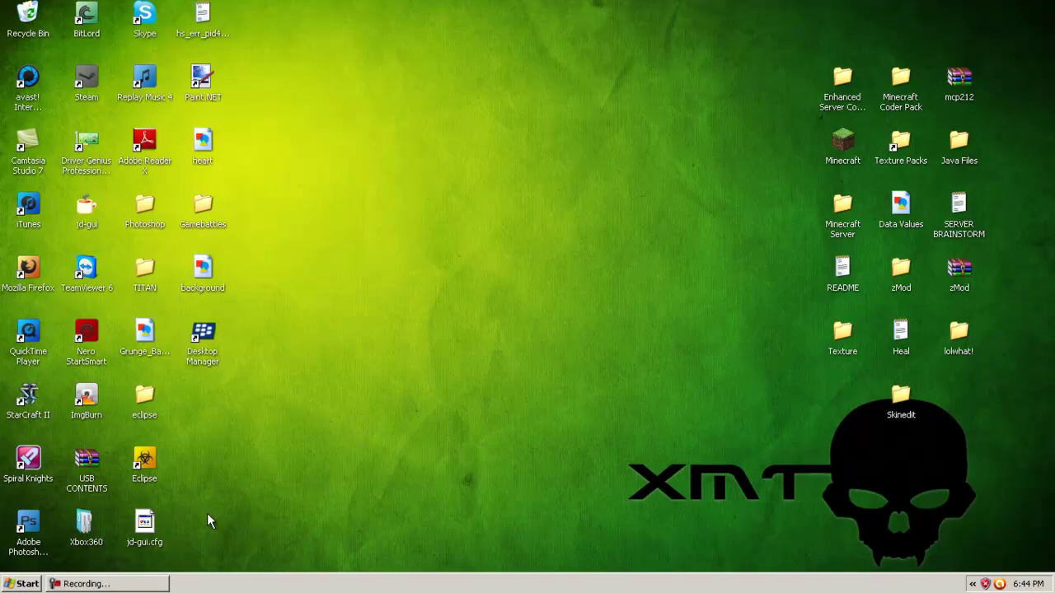
# Step: Launch Firefox, search Google for 'skinedit' and open the Minecraft Forum SkinEdit topic
pyautogui.click(20, 584)
pyautogui.click(106, 289)
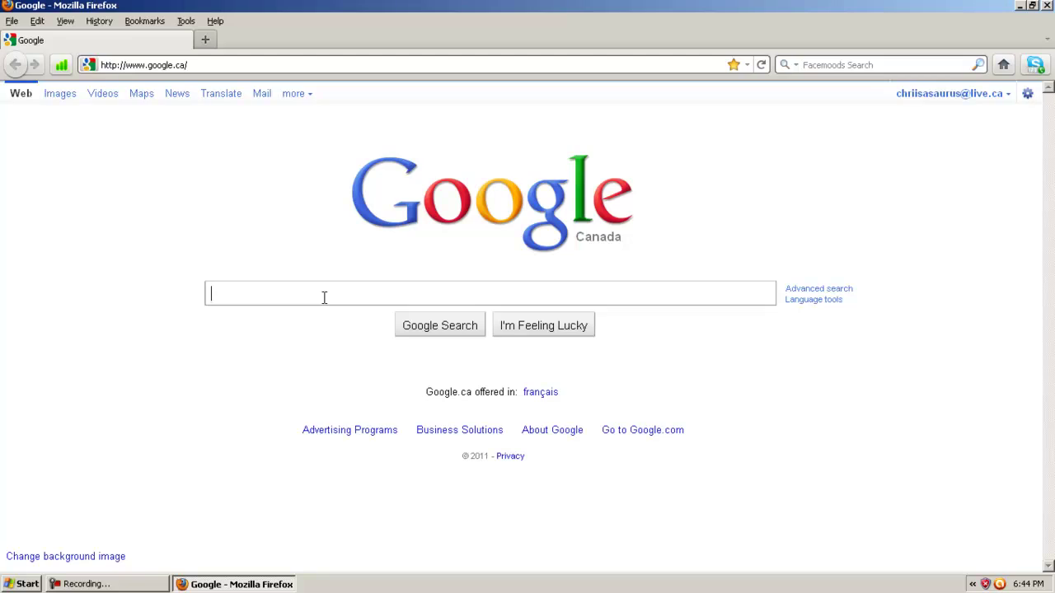
pyautogui.write('skinedit')
pyautogui.press('Return')
pyautogui.click(320, 189)
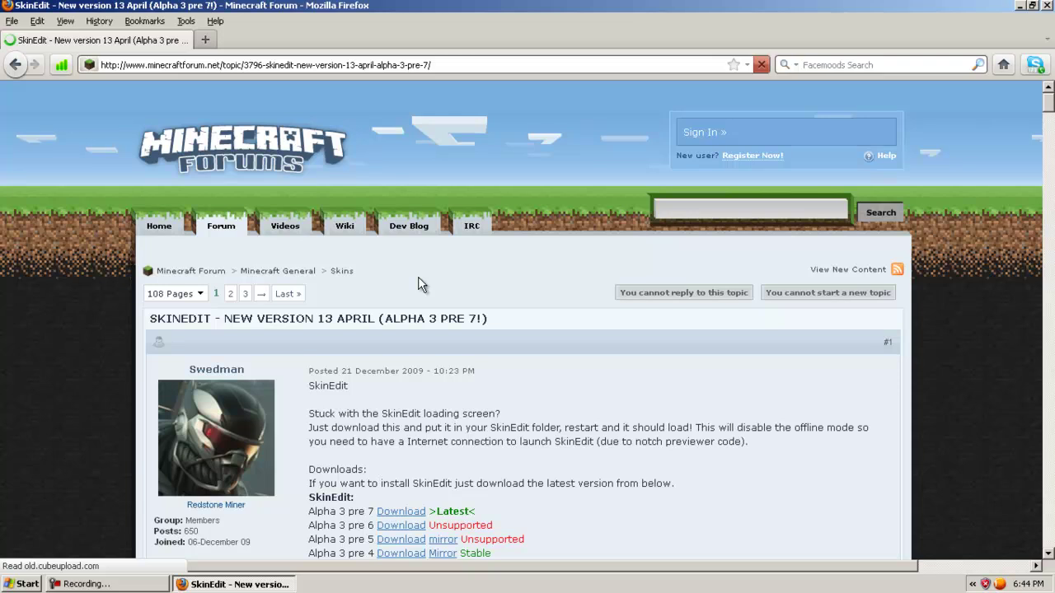
# Step: Scroll to the Downloads list and open the Alpha 3 pre 7 download in a new tab
pyautogui.scroll(-4, 367, 314)
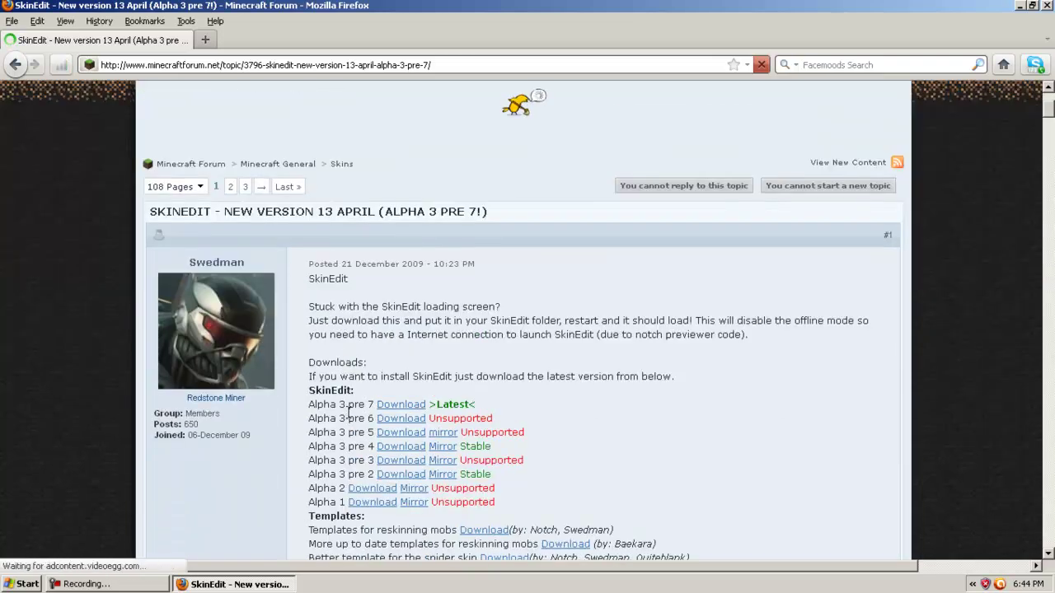
pyautogui.middleClick(400, 418)
# Step: On the Solidfiles page, start downloading SkinEdit_alpha3_pre7_fix.zip
pyautogui.click(316, 41)
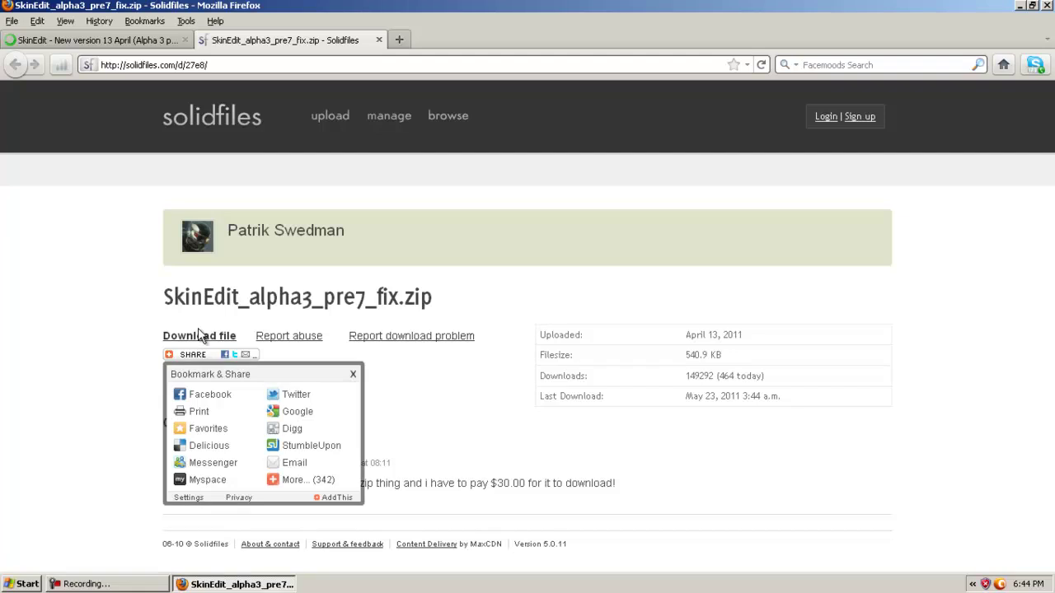
pyautogui.moveTo(157, 331); pyautogui.dragTo(239, 339)
pyautogui.click(234, 340)
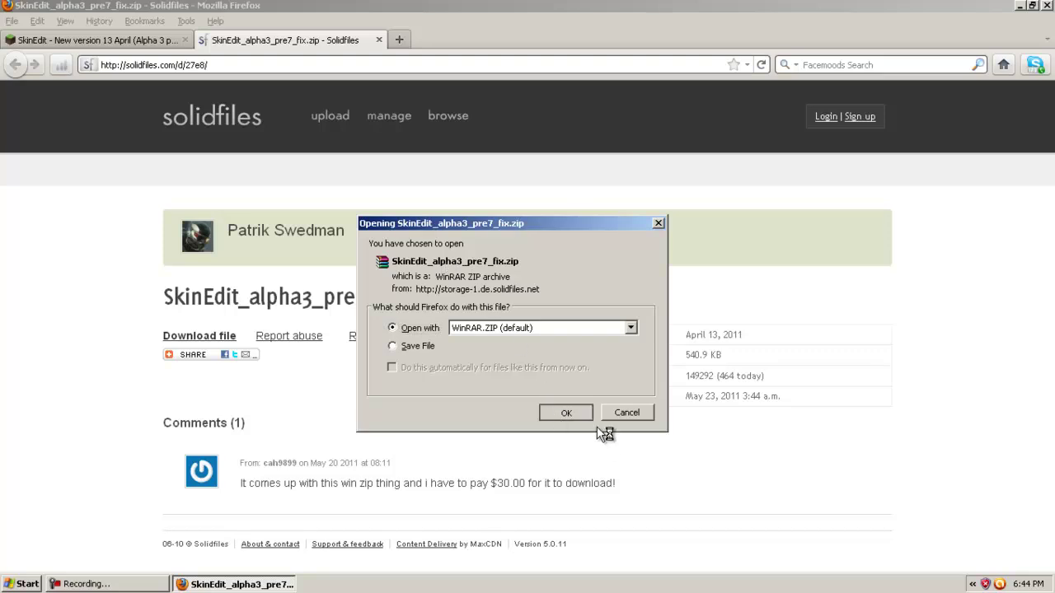
# Step: Open the zip in WinRAR and extract all its files into a new Desktop folder named skinedit
pyautogui.click(566, 413)
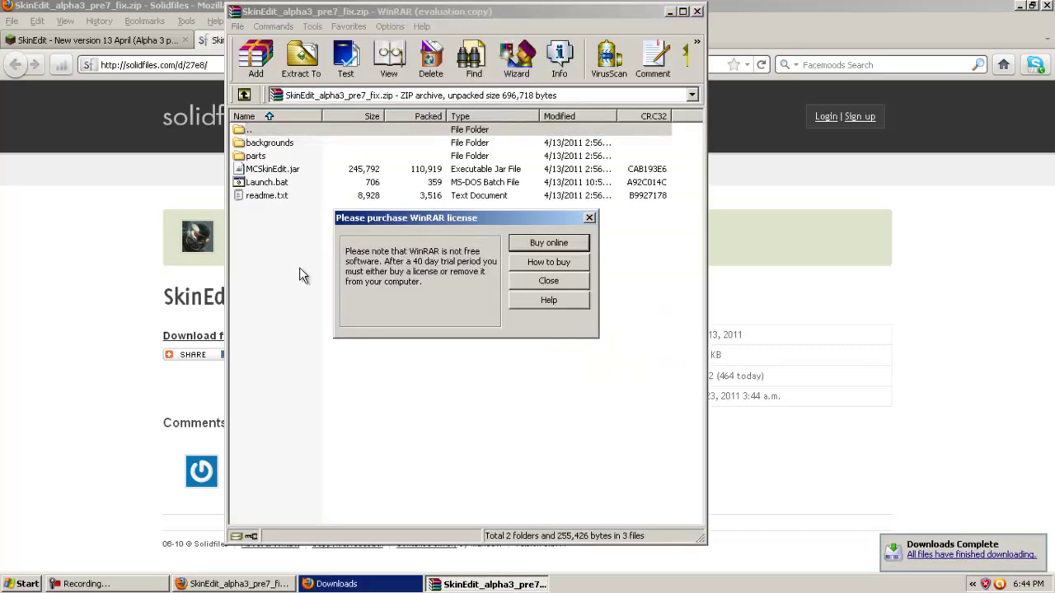
pyautogui.click(548, 280)
pyautogui.moveTo(412, 292); pyautogui.dragTo(272, 148)
pyautogui.click(302, 66)
pyautogui.click(513, 186)
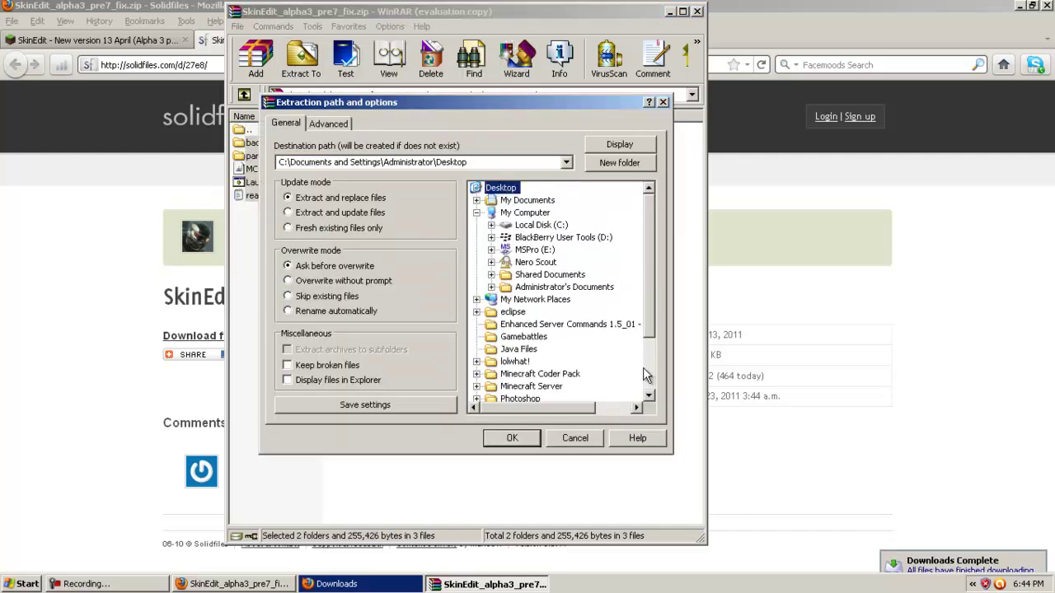
pyautogui.click(620, 162)
pyautogui.write('skinedit')
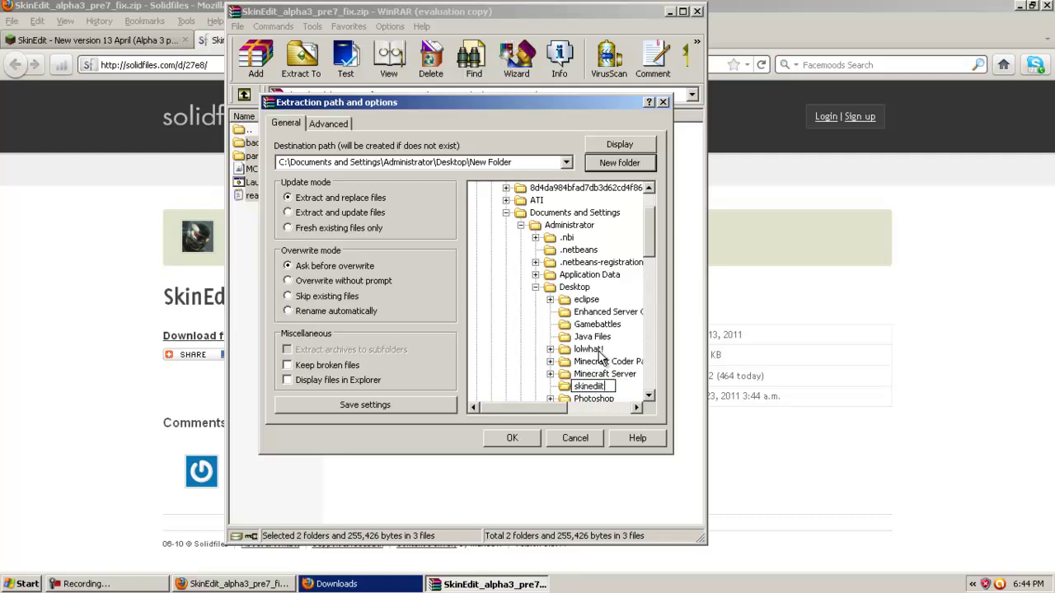
pyautogui.click(536, 438)
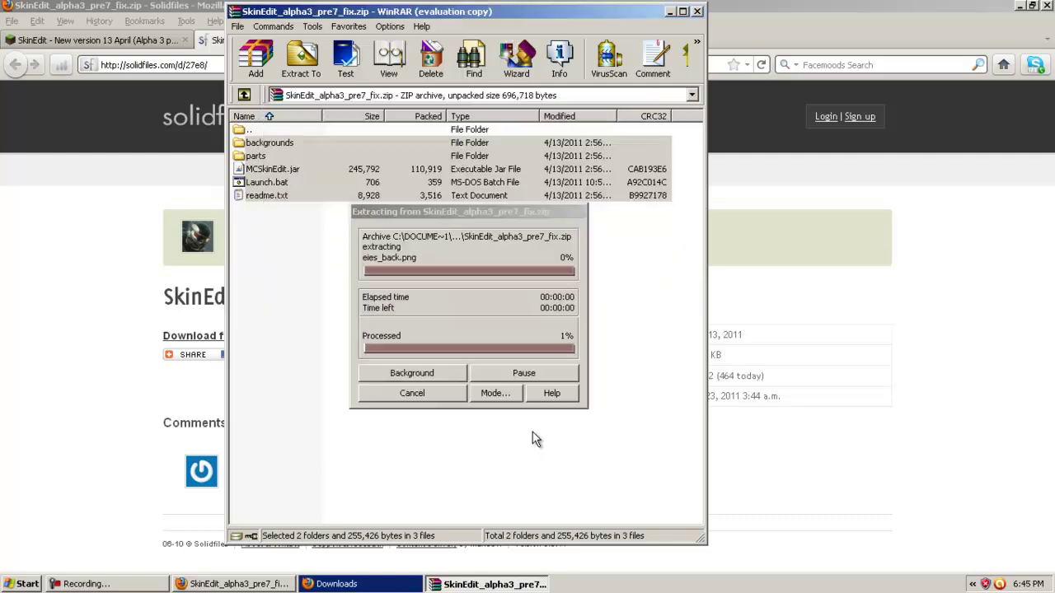
# Step: Close WinRAR, clear the finished downloads list, and close Firefox
pyautogui.click(697, 12)
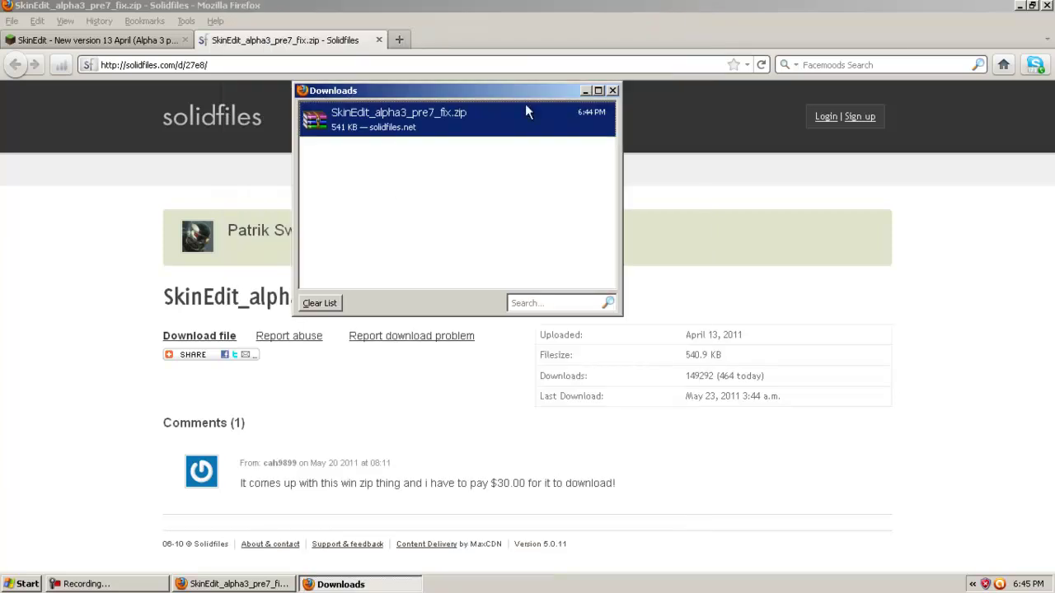
pyautogui.click(320, 304)
pyautogui.click(613, 90)
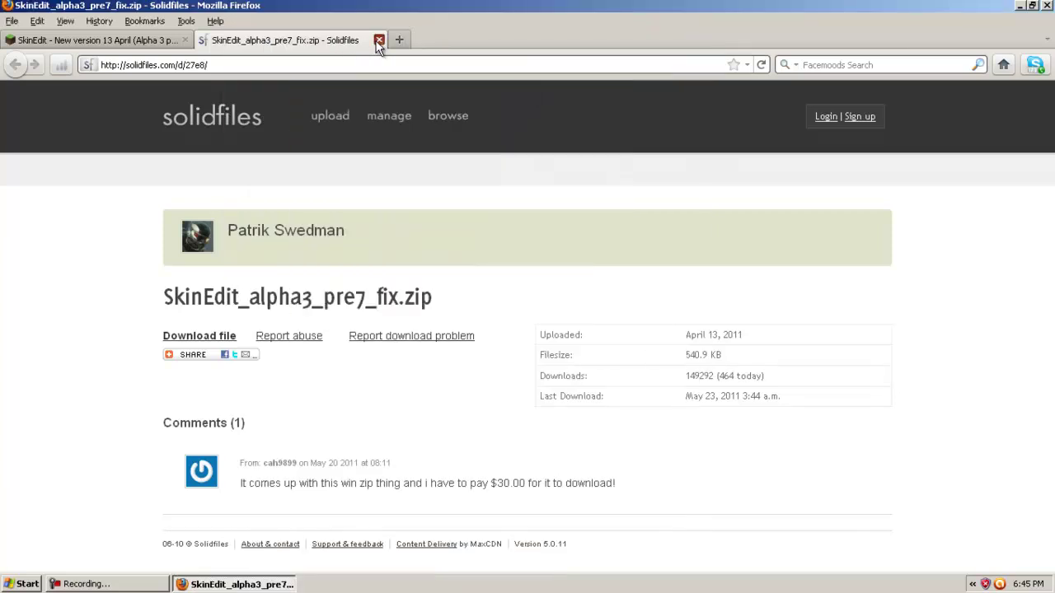
pyautogui.hotkey('ctrl', 'Tab')
pyautogui.click(1030, 7)
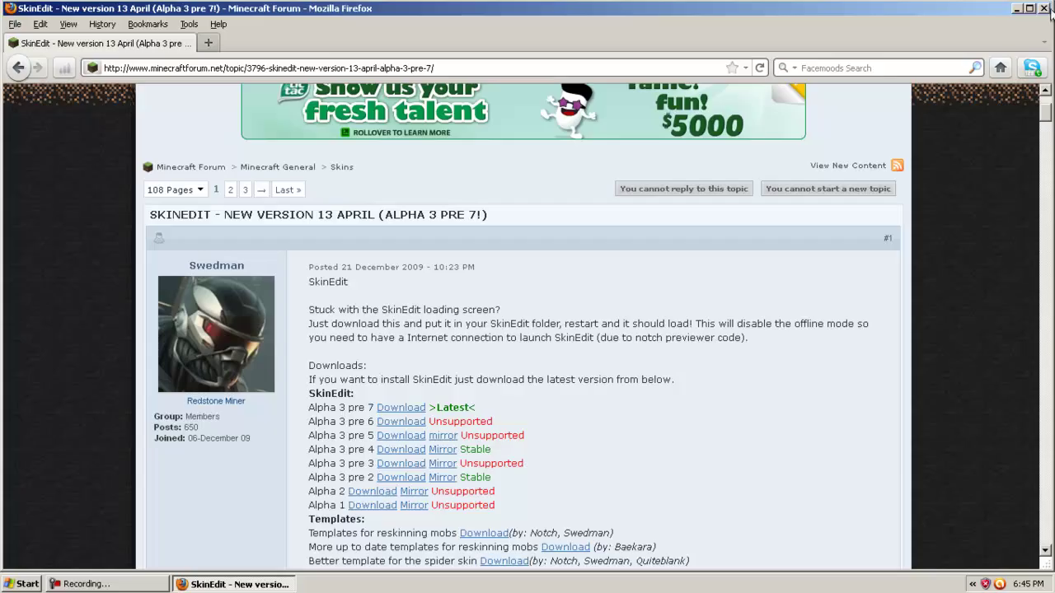
pyautogui.click(1044, 7)
# Step: Move the skinedit folder icon on the desktop and open the folder
pyautogui.moveTo(202, 398); pyautogui.dragTo(466, 176)
pyautogui.moveTo(376, 156); pyautogui.dragTo(435, 158)
pyautogui.doubleClick(435, 158)
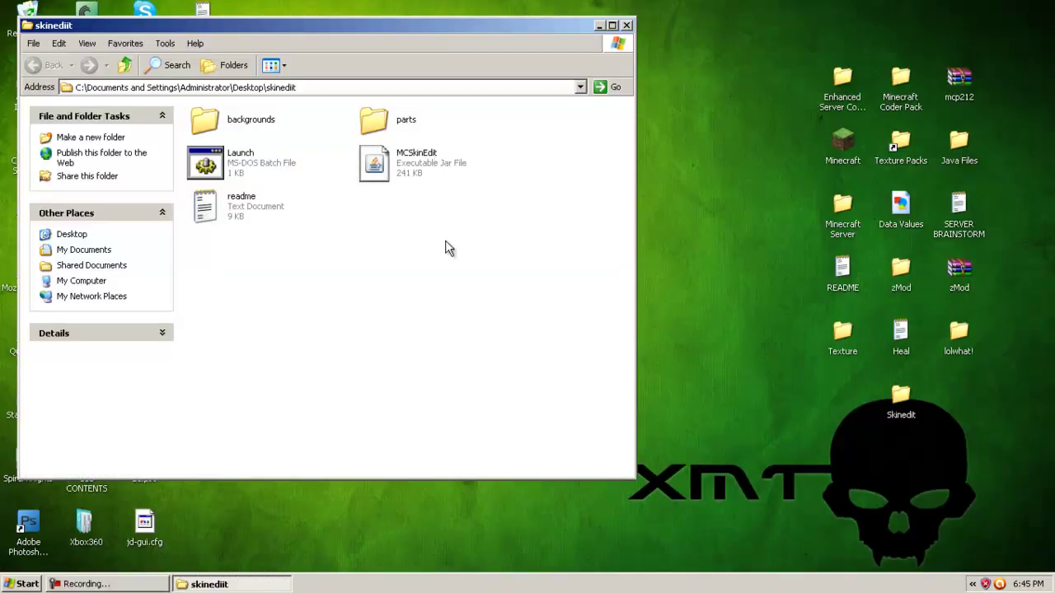
# Step: Relaunch Firefox to the SkinEdit forum topic from History, then bring the skinedit folder forward
pyautogui.click(3, 586)
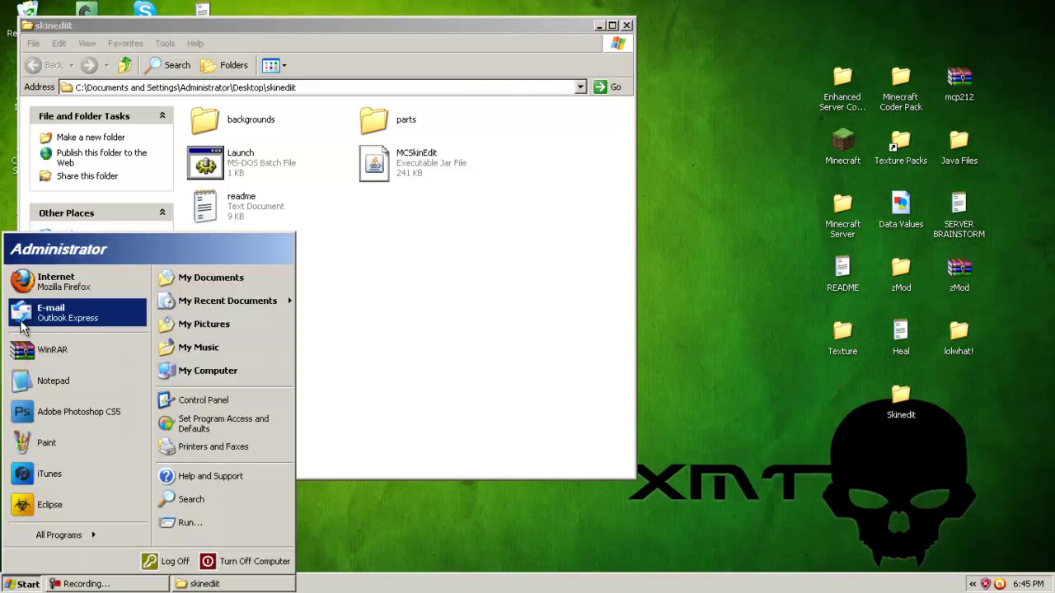
pyautogui.click(49, 278)
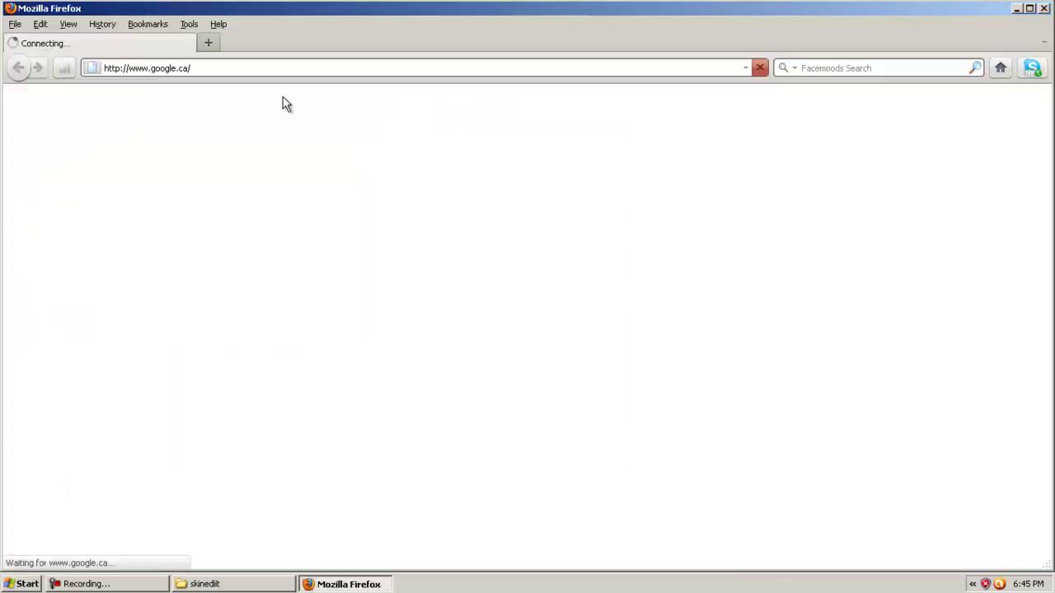
pyautogui.click(97, 26)
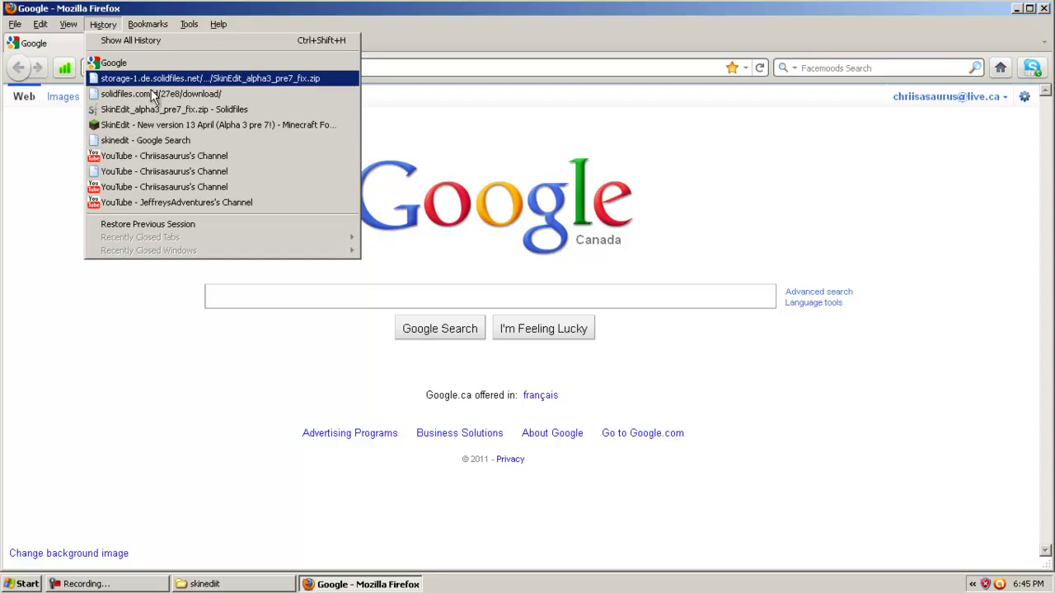
pyautogui.click(183, 125)
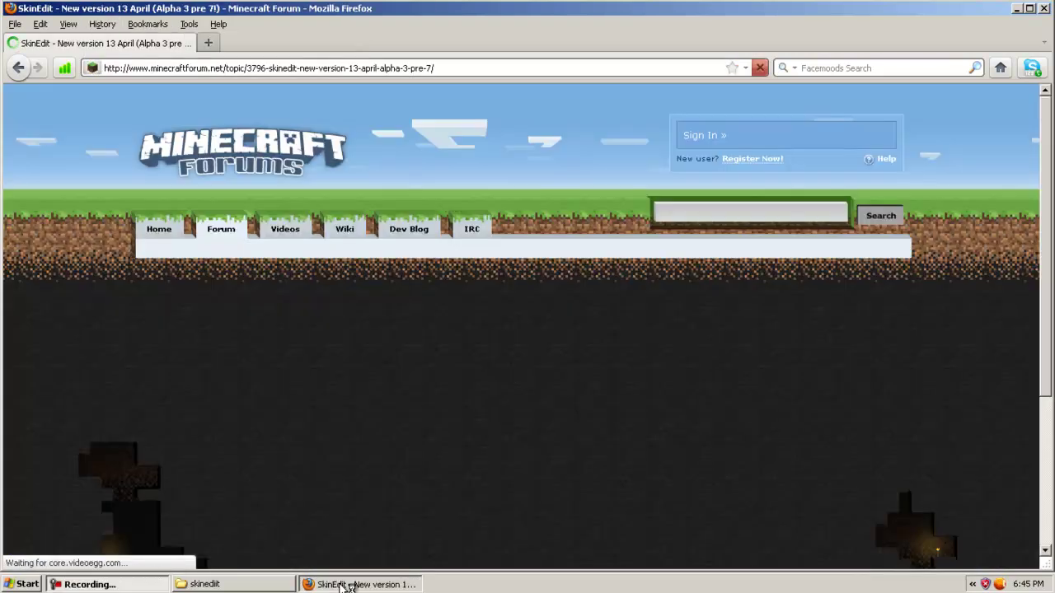
pyautogui.click(340, 586)
pyautogui.click(270, 580)
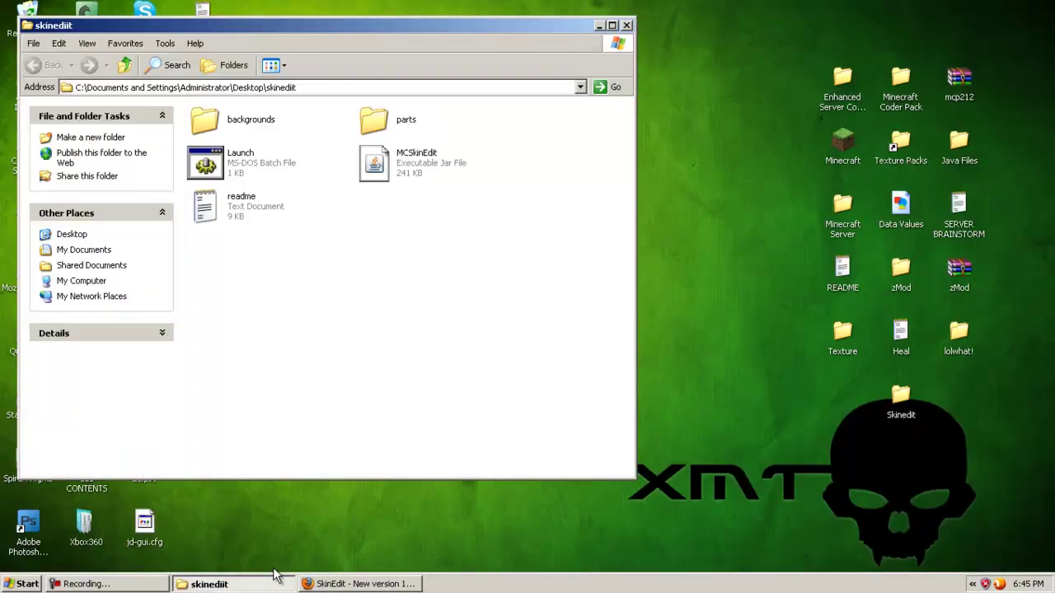
# Step: Launch SkinEdit from the MCSkinEdit jar and dismiss its welcome message
pyautogui.doubleClick(394, 169)
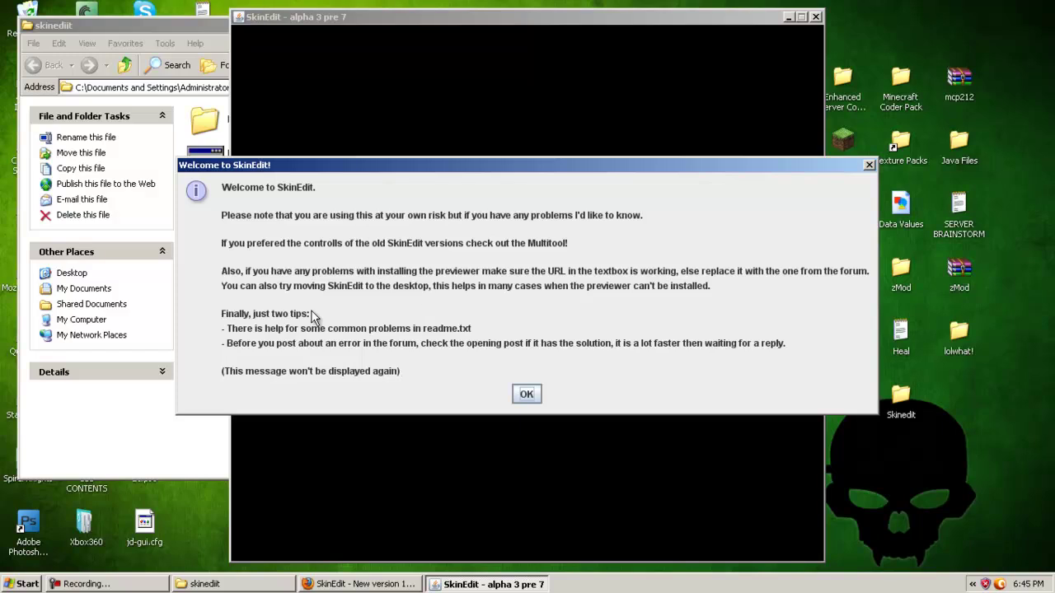
pyautogui.click(526, 396)
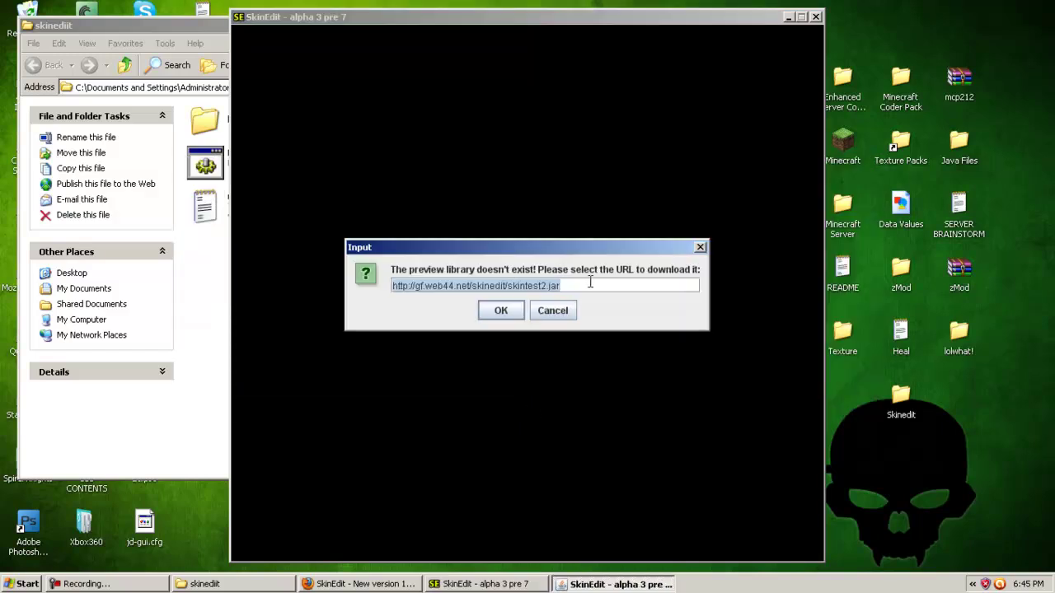
pyautogui.moveTo(560, 286); pyautogui.dragTo(390, 286)
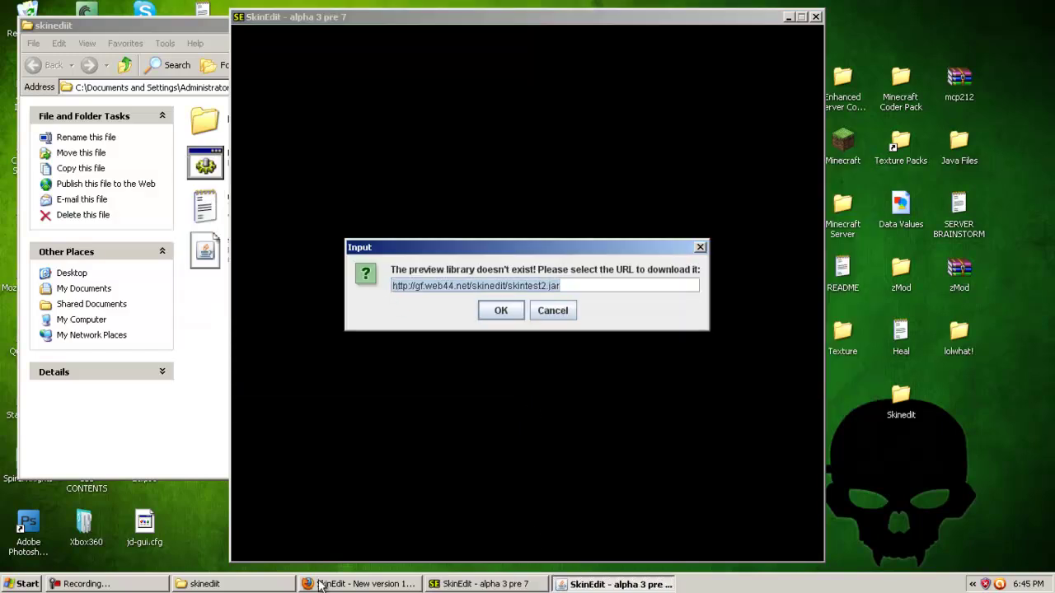
# Step: Copy the forum's alternative dropbox skintest2.jar URL into SkinEdit's preview prompt and confirm
pyautogui.click(307, 584)
pyautogui.scroll(-3, 619, 458)
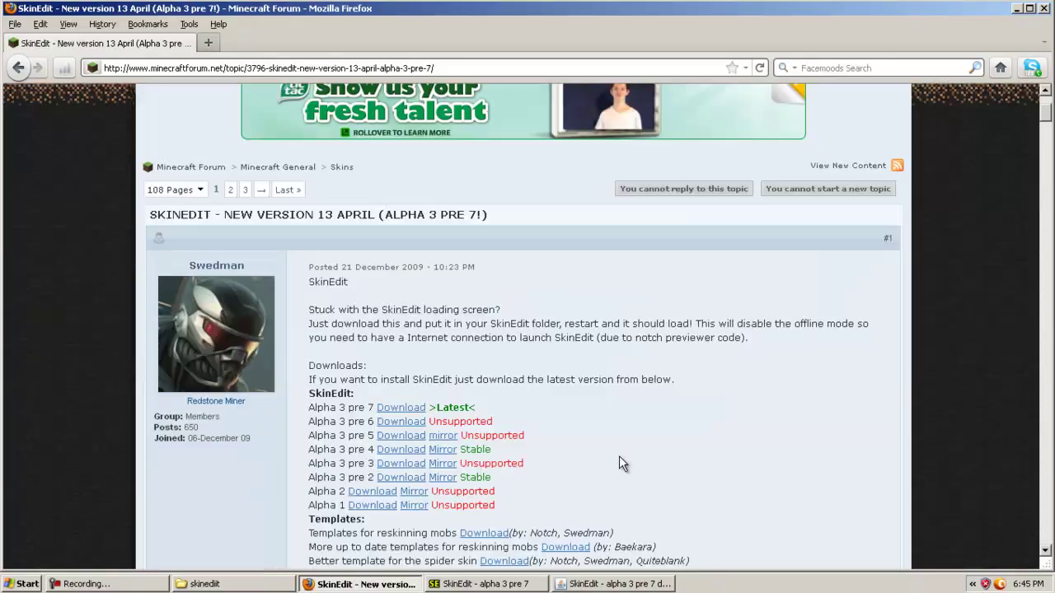
pyautogui.scroll(-10, 619, 457)
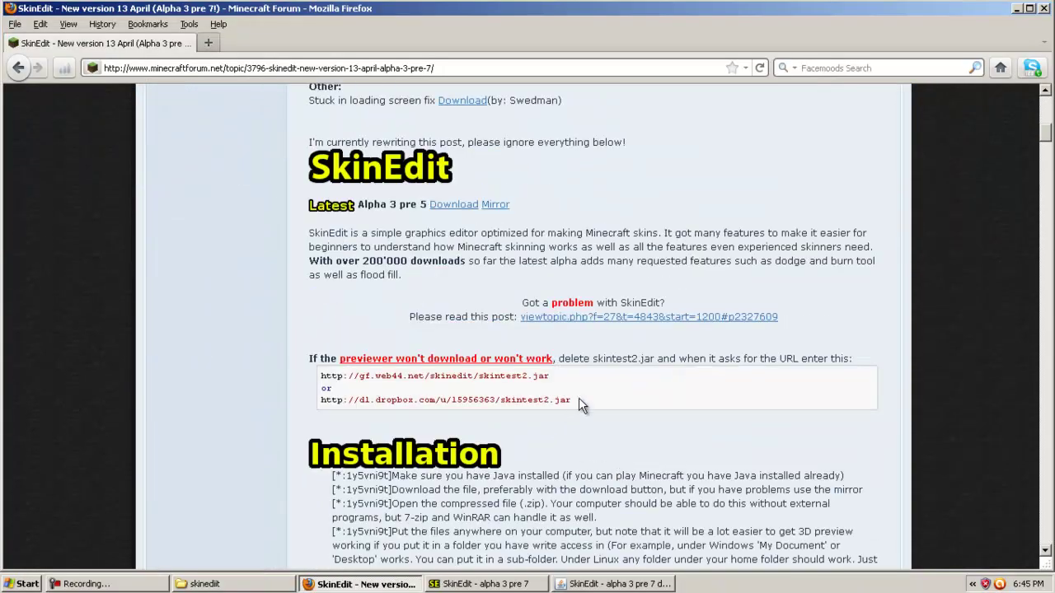
pyautogui.moveTo(579, 401); pyautogui.dragTo(321, 405)
pyautogui.hotkey('ctrl', 'c')
pyautogui.rightClick(331, 403)
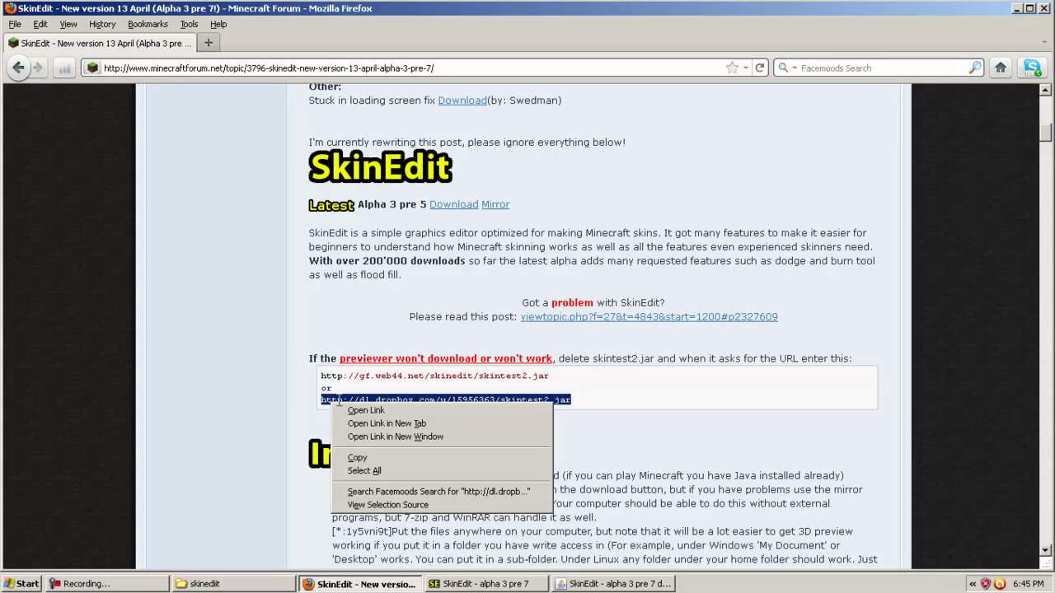
pyautogui.click(367, 457)
pyautogui.click(275, 441)
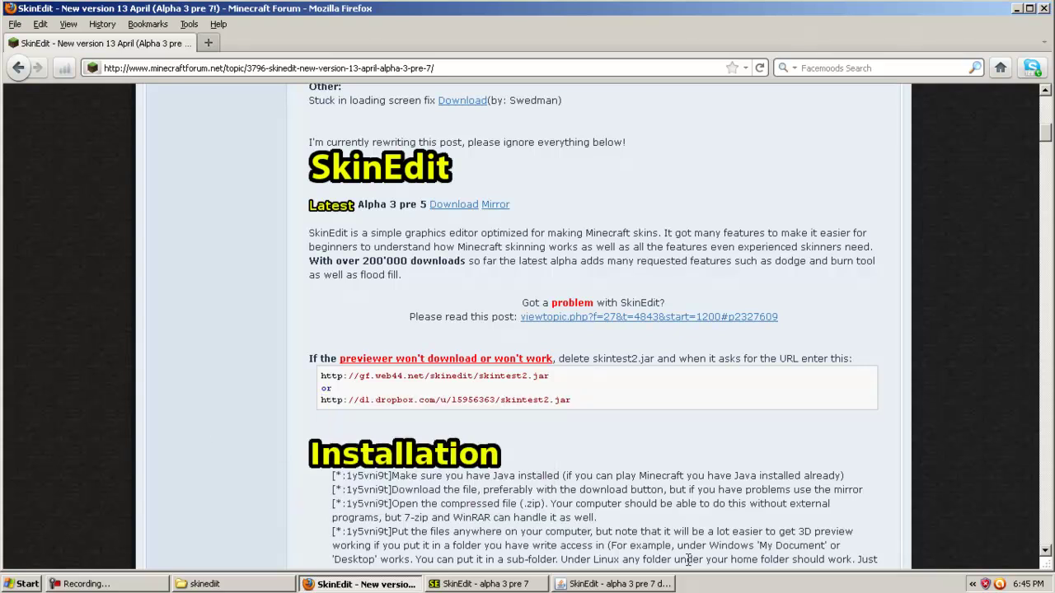
pyautogui.click(617, 585)
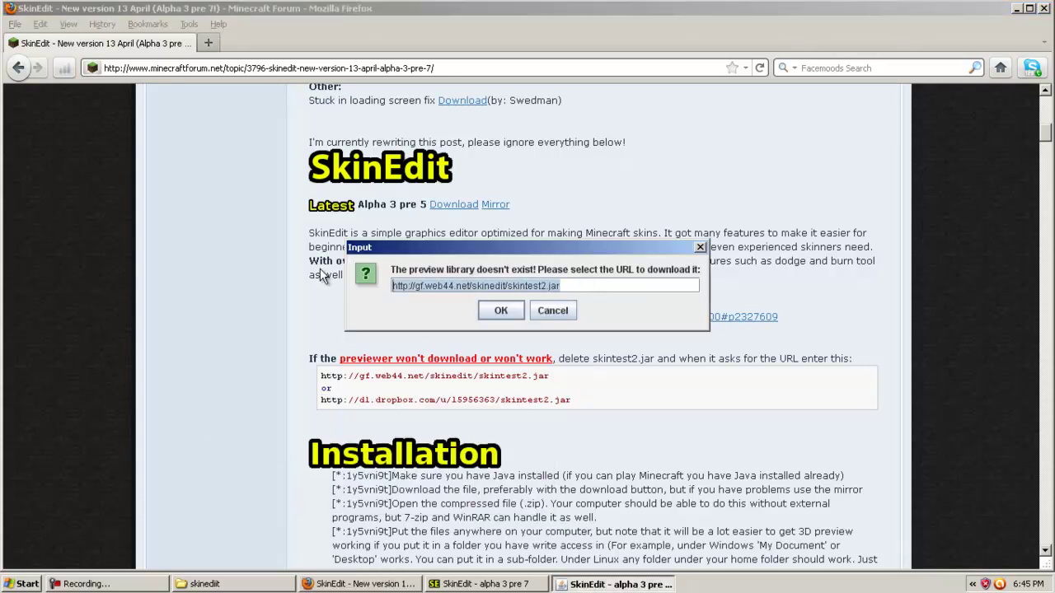
pyautogui.hotkey('ctrl', 'v')
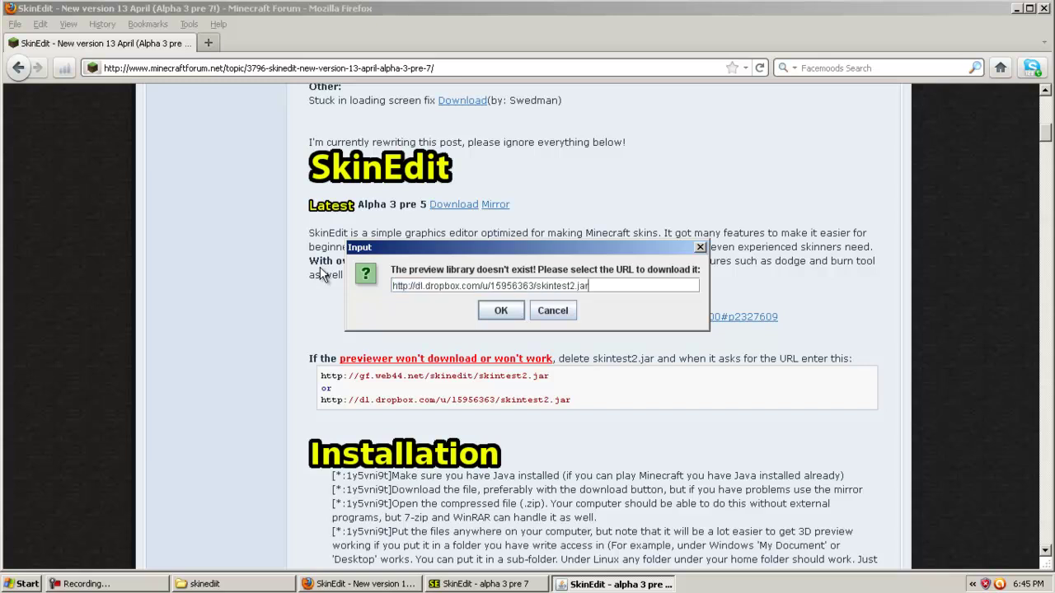
pyautogui.click(499, 311)
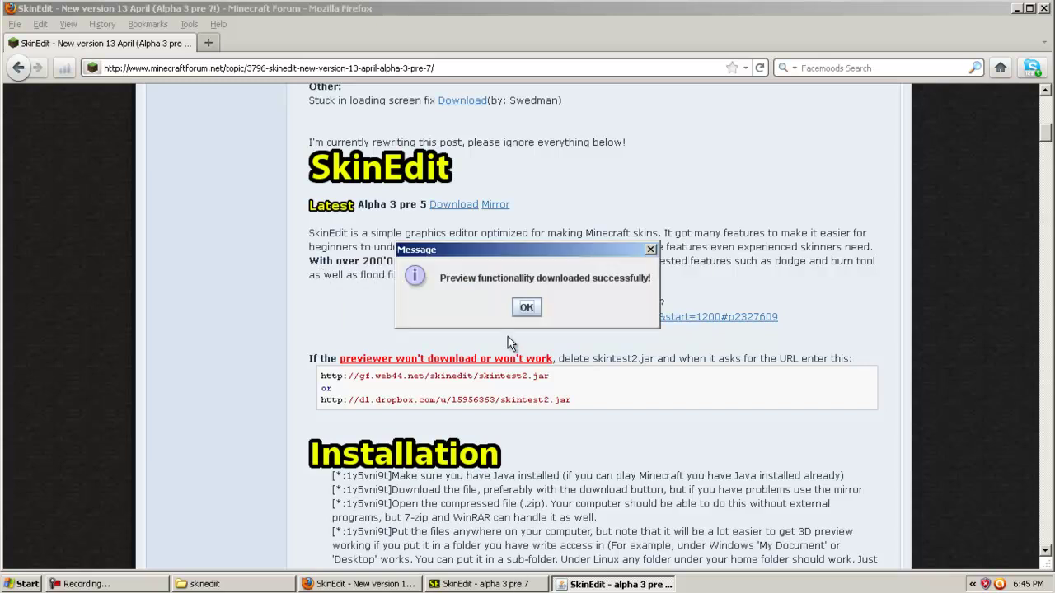
# Step: Dismiss the success message and close Firefox and the skinedit folder window
pyautogui.click(524, 306)
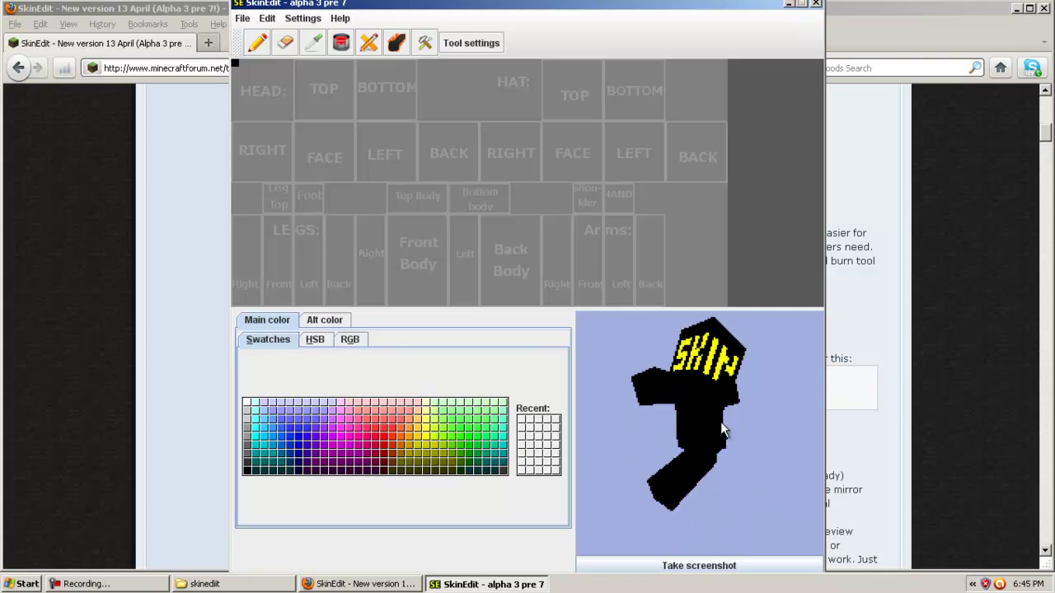
pyautogui.click(1047, 8)
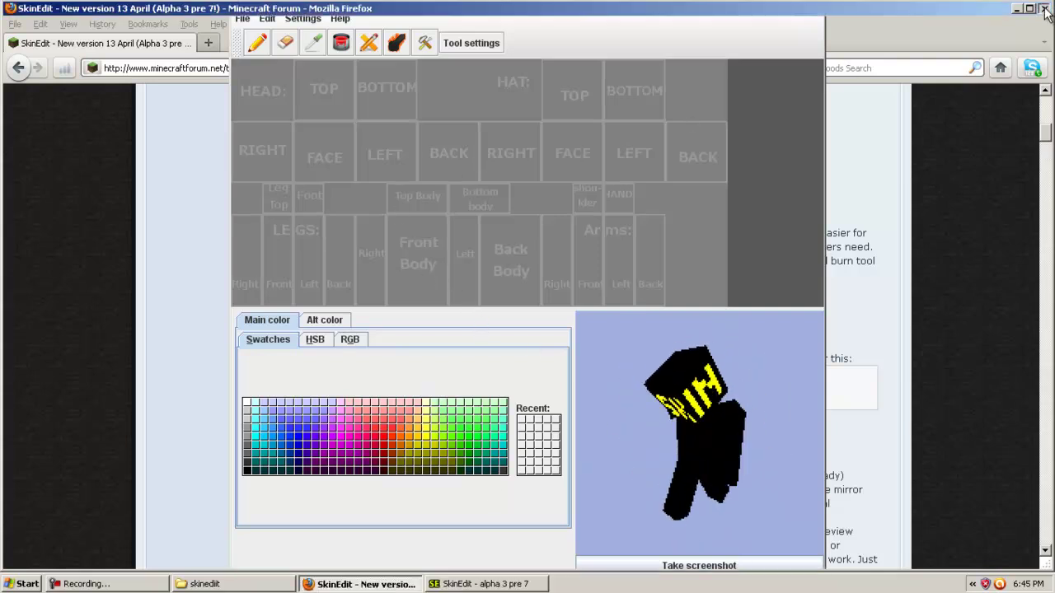
pyautogui.hotkey('alt', 'Tab')
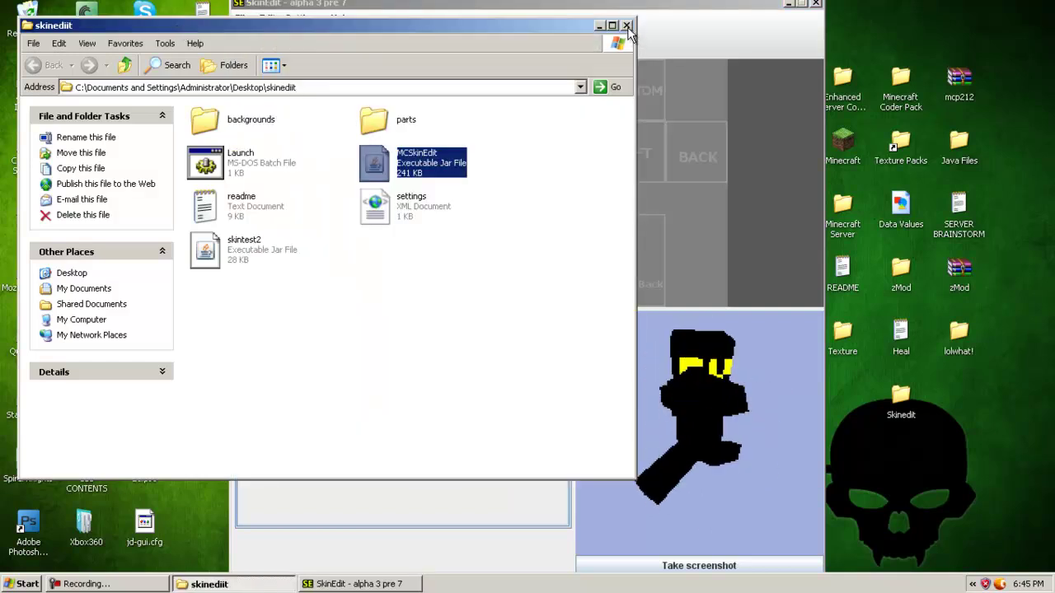
pyautogui.click(626, 24)
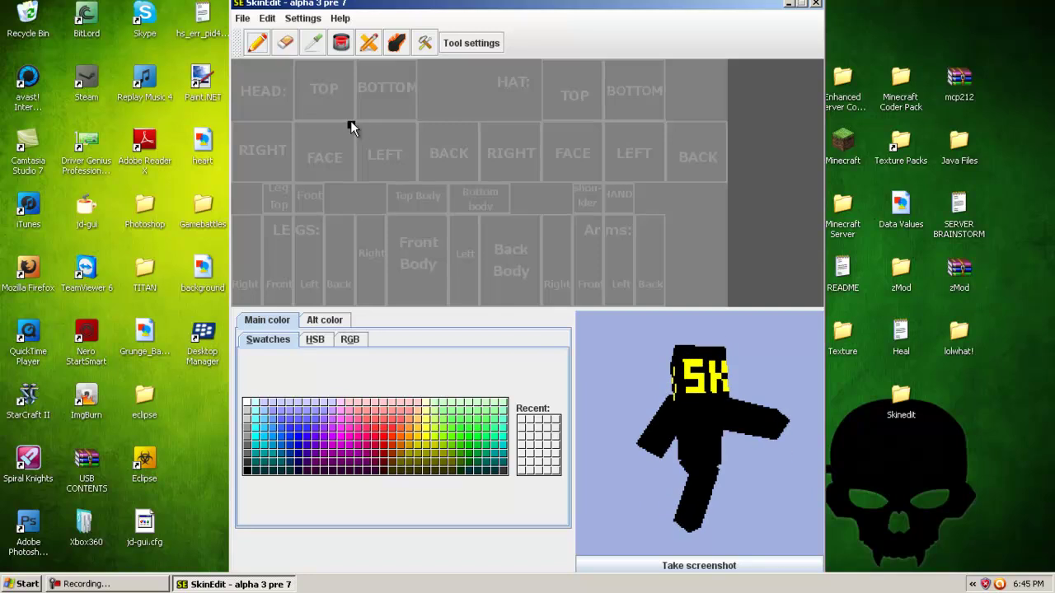
# Step: Paint two blue eyes and a blue mouth on the face
pyautogui.click(305, 438)
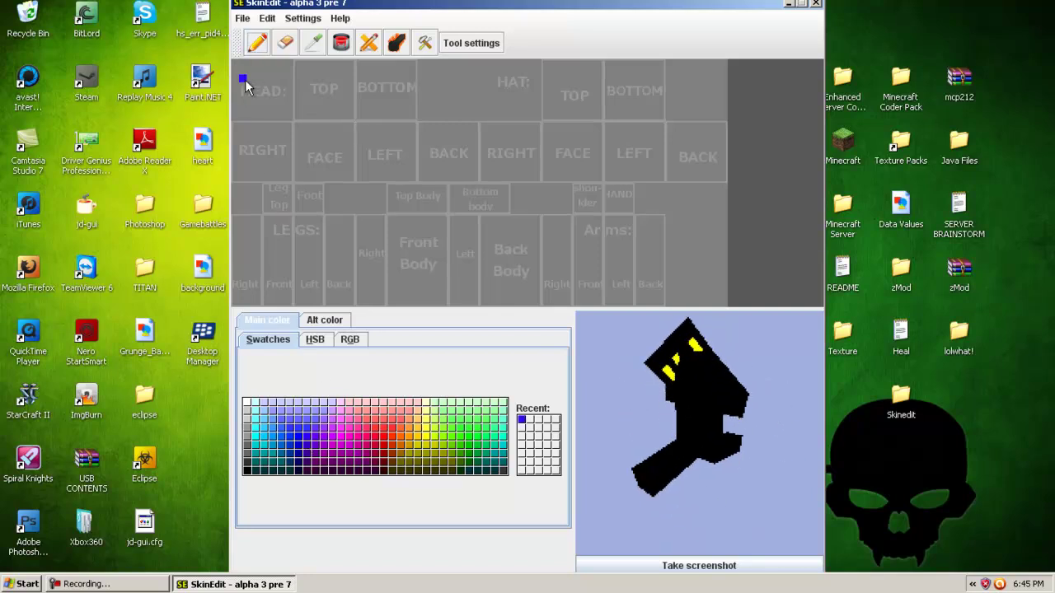
pyautogui.click(304, 141)
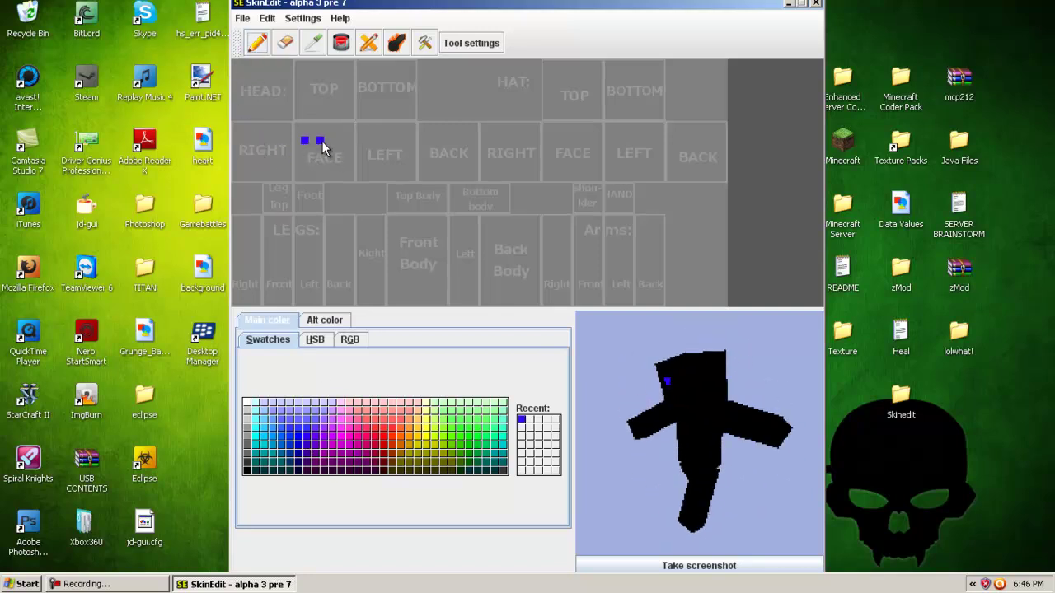
pyautogui.click(320, 151)
pyautogui.moveTo(321, 153); pyautogui.dragTo(330, 160)
# Step: Draw a red ladder-like stripe down the front body
pyautogui.click(420, 281)
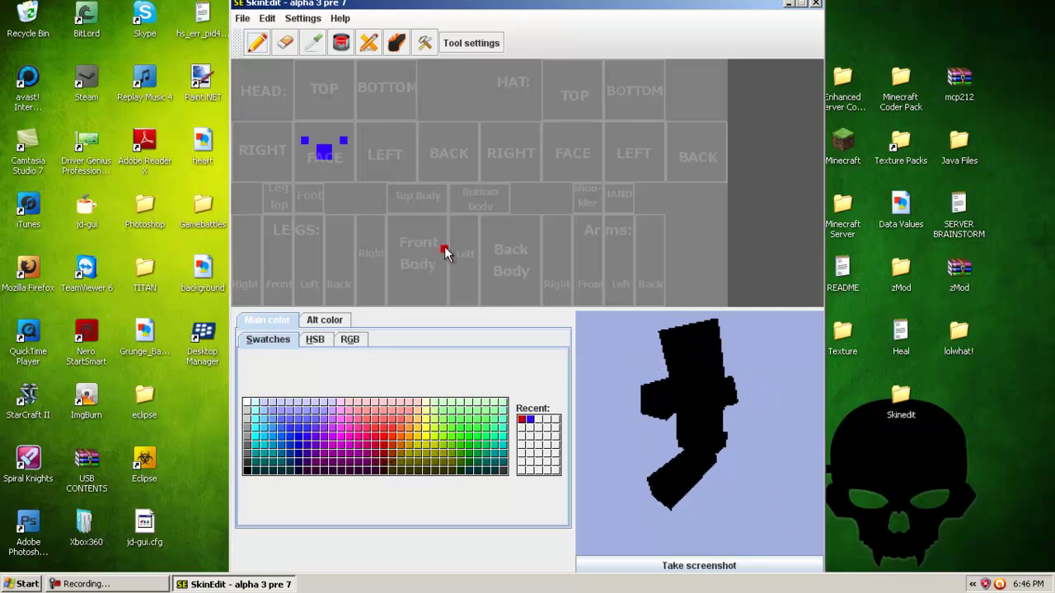
pyautogui.moveTo(393, 233)
pyautogui.mouseDown()
pyautogui.moveTo(443, 230)
pyautogui.moveTo(391, 236)
pyautogui.mouseUp()
pyautogui.moveTo(393, 277); pyautogui.dragTo(403, 281)
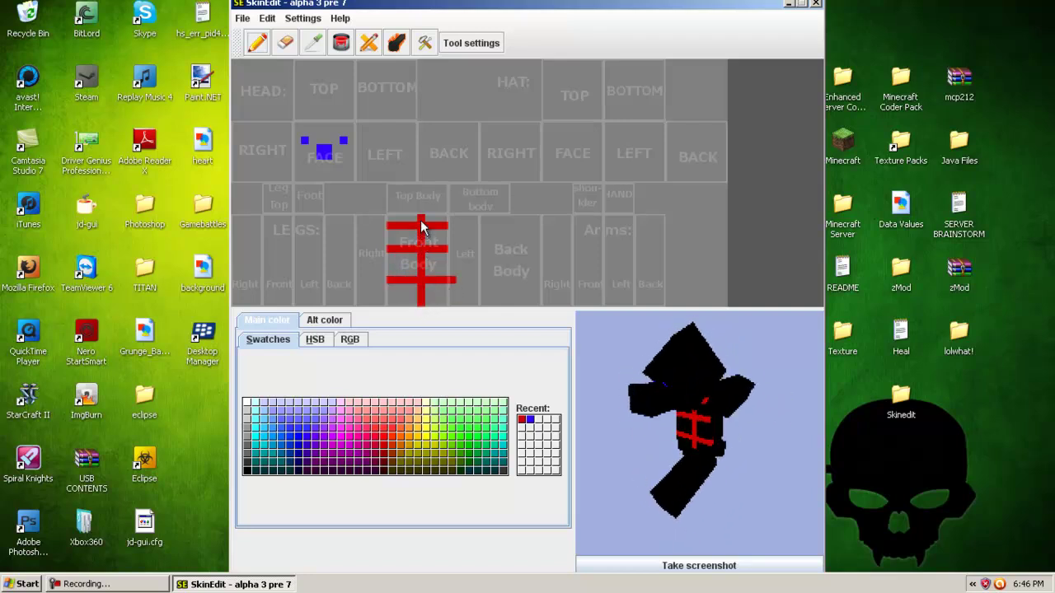
# Step: Try loading backgrounds/char_unlined.png as the skin and dismiss the size error
pyautogui.click(243, 19)
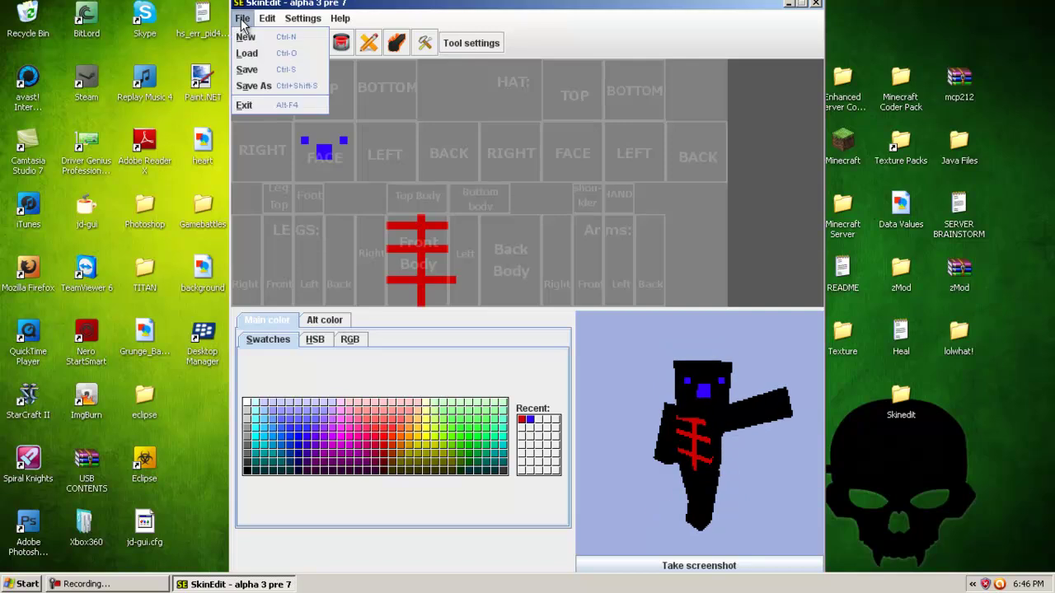
pyautogui.click(251, 54)
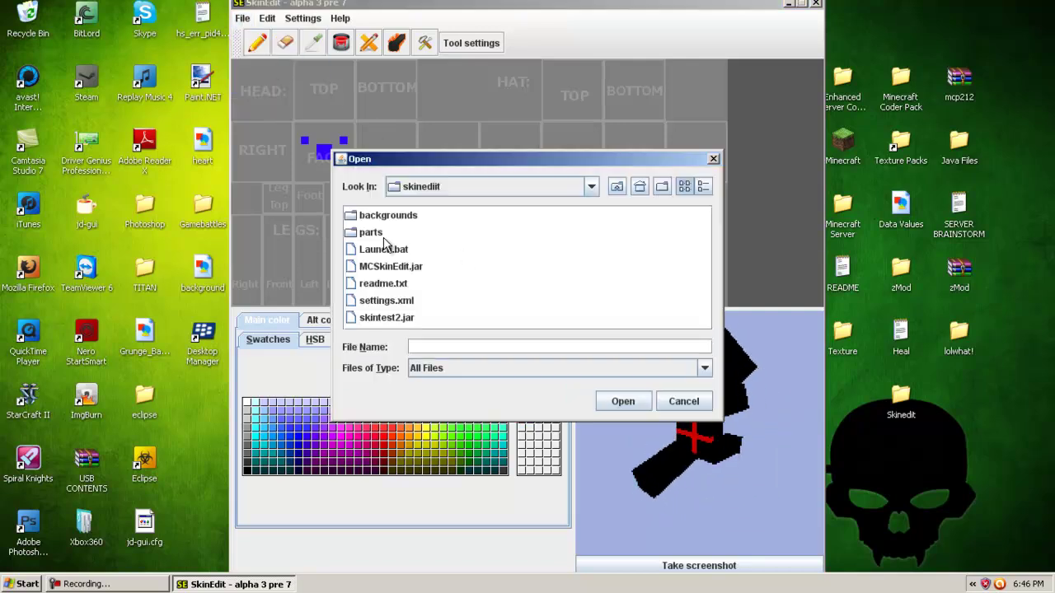
pyautogui.doubleClick(418, 219)
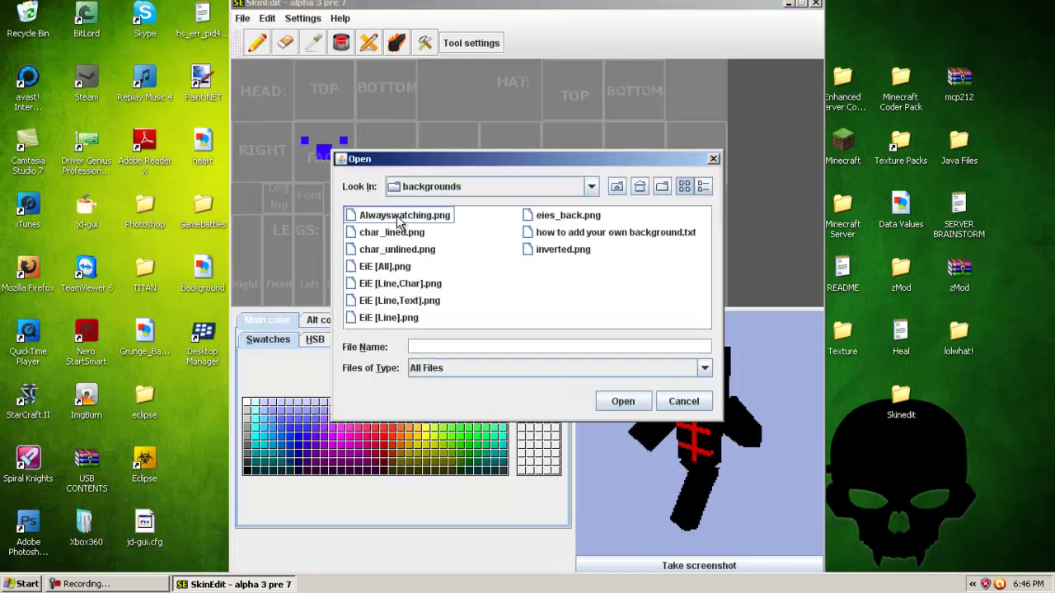
pyautogui.doubleClick(405, 251)
pyautogui.click(528, 307)
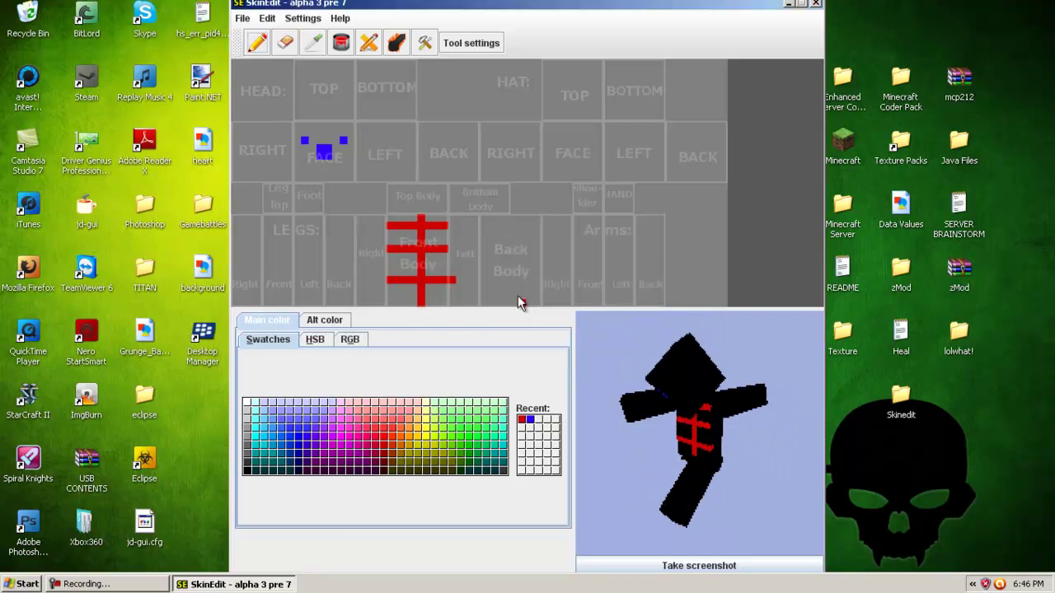
# Step: Try loading backgrounds/char_lined.png as the skin and dismiss the size error
pyautogui.click(244, 19)
pyautogui.press('Return')
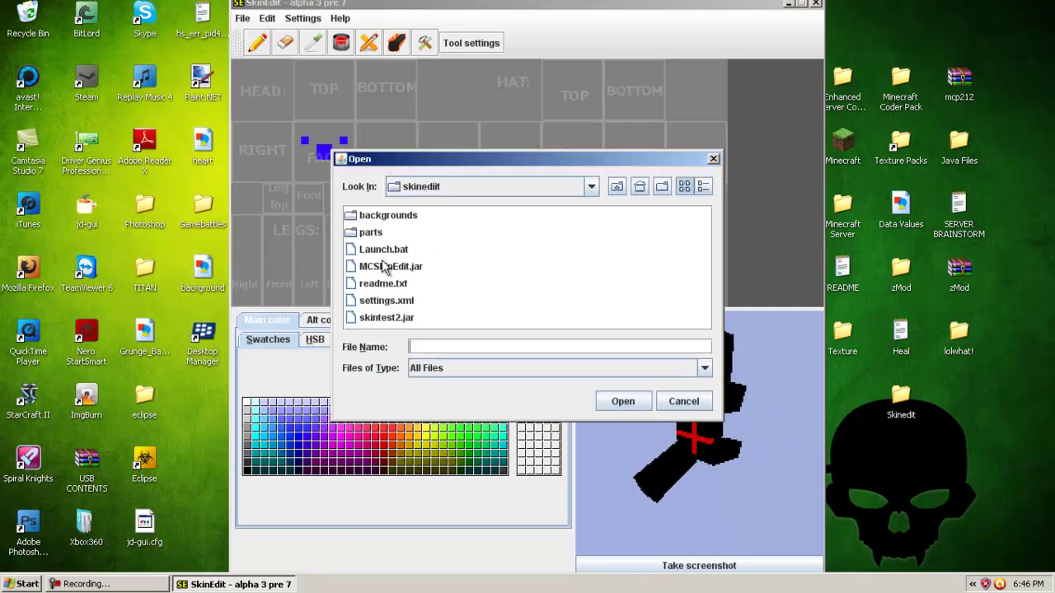
pyautogui.doubleClick(379, 218)
pyautogui.doubleClick(379, 234)
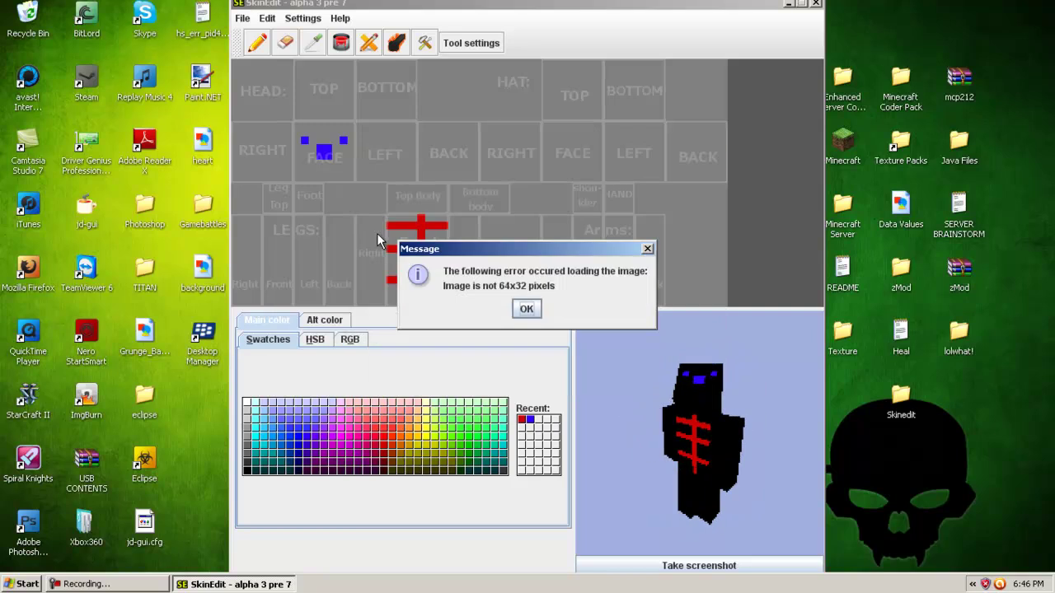
pyautogui.click(526, 307)
# Step: Try loading Alwayswatching.png, dismiss the size error, and bring up the Load dialog again
pyautogui.click(244, 19)
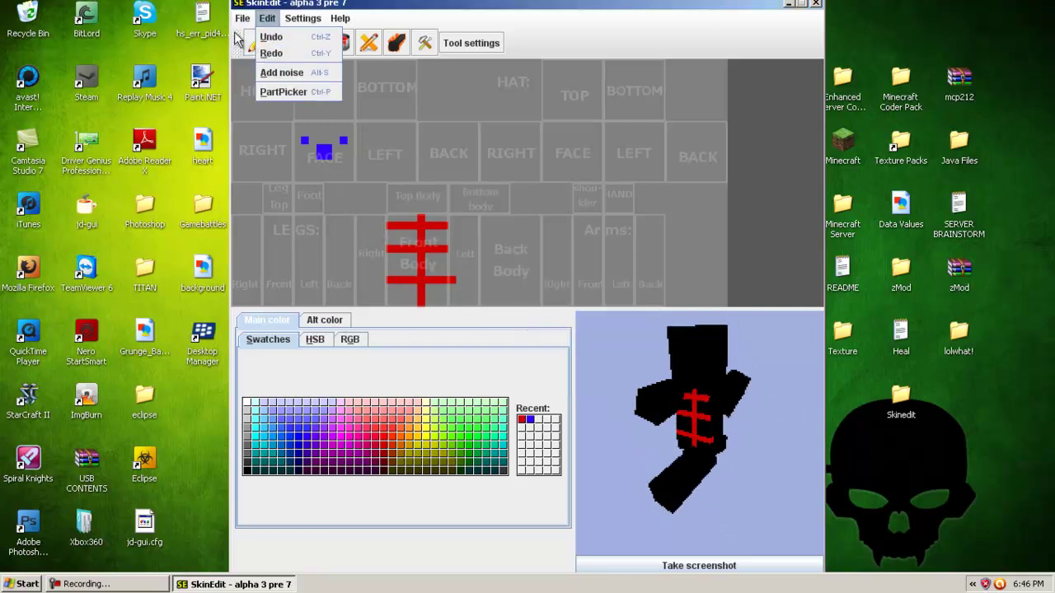
pyautogui.click(247, 53)
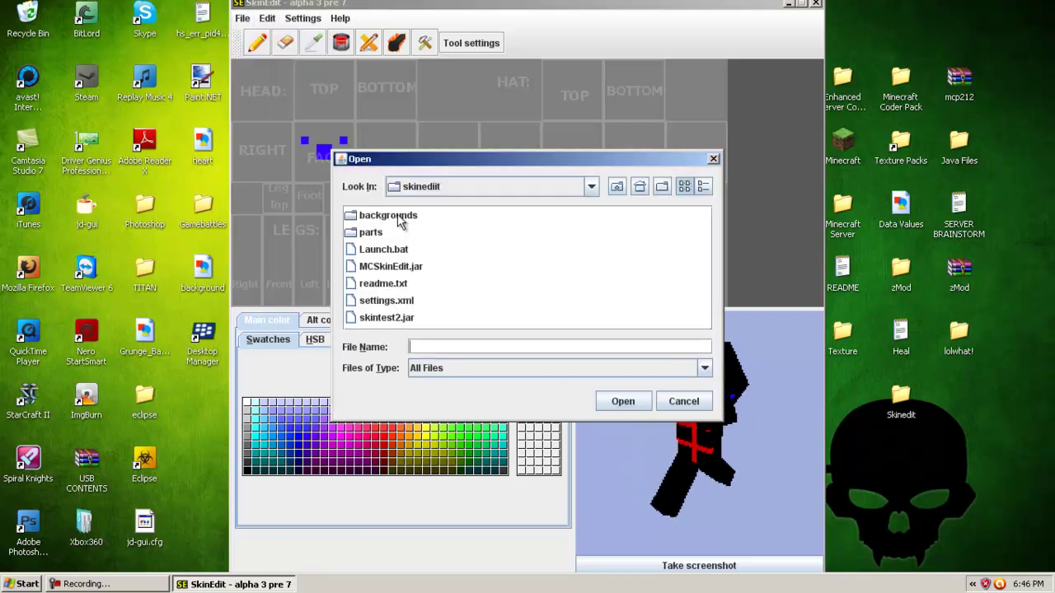
pyautogui.doubleClick(387, 216)
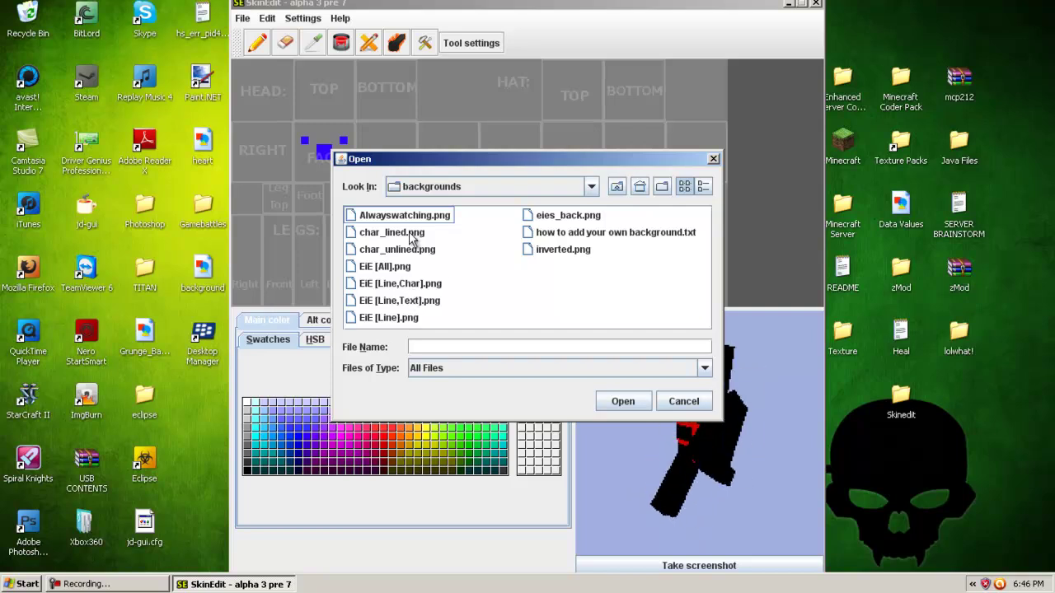
pyautogui.doubleClick(408, 216)
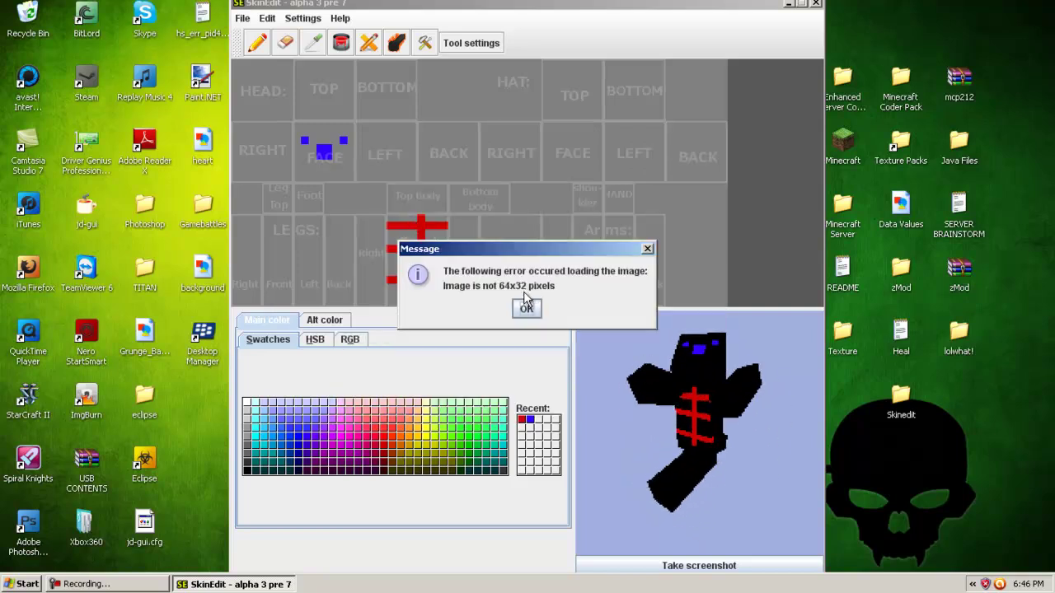
pyautogui.click(527, 309)
pyautogui.click(242, 18)
pyautogui.click(246, 53)
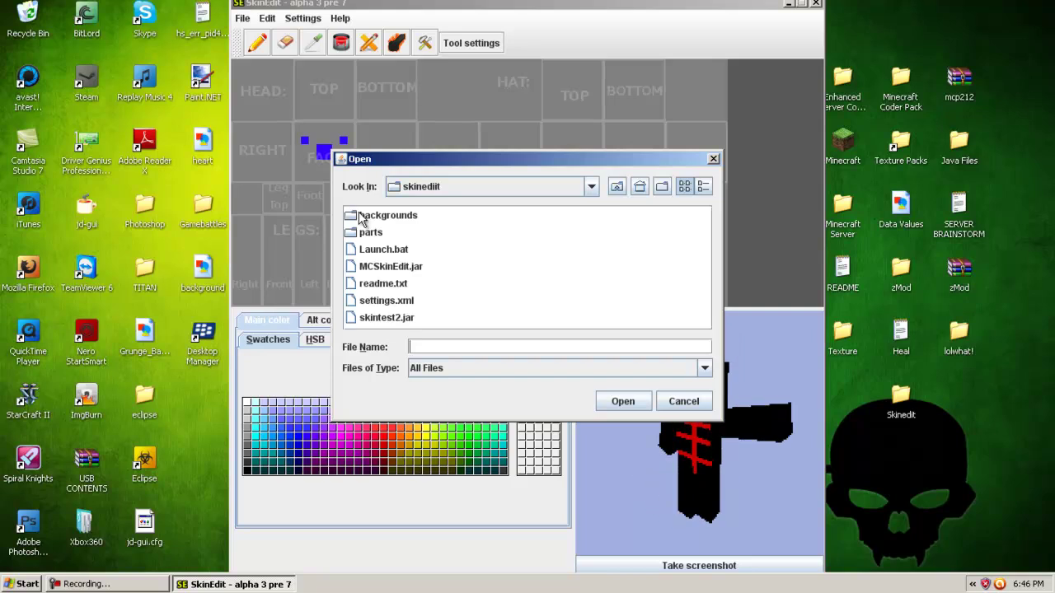
# Step: Close the Load dialog and set the background image to Alwayswatching.png, then char_unlined.png
pyautogui.click(713, 159)
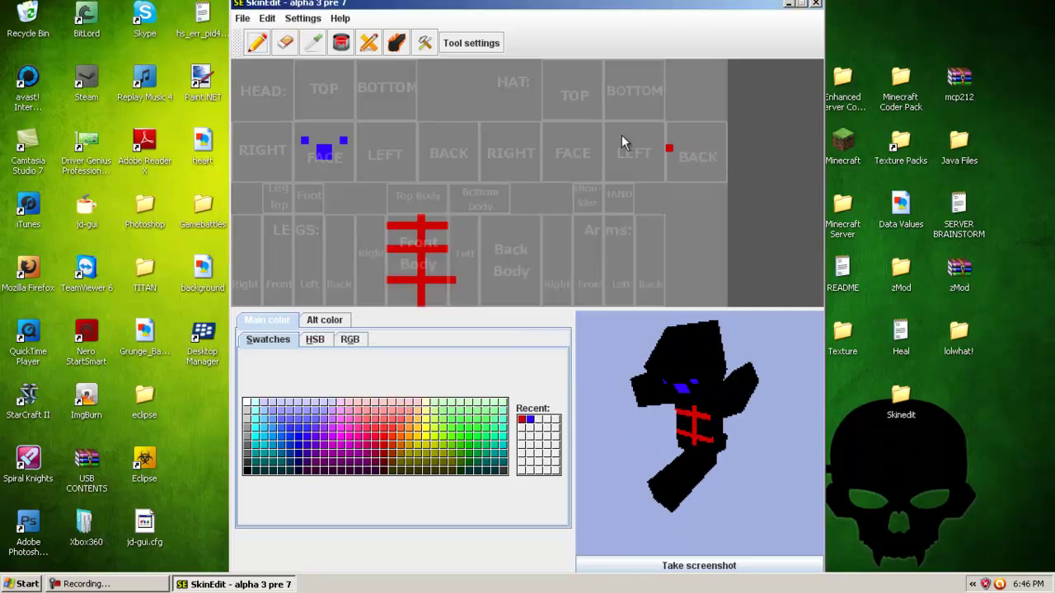
pyautogui.click(295, 22)
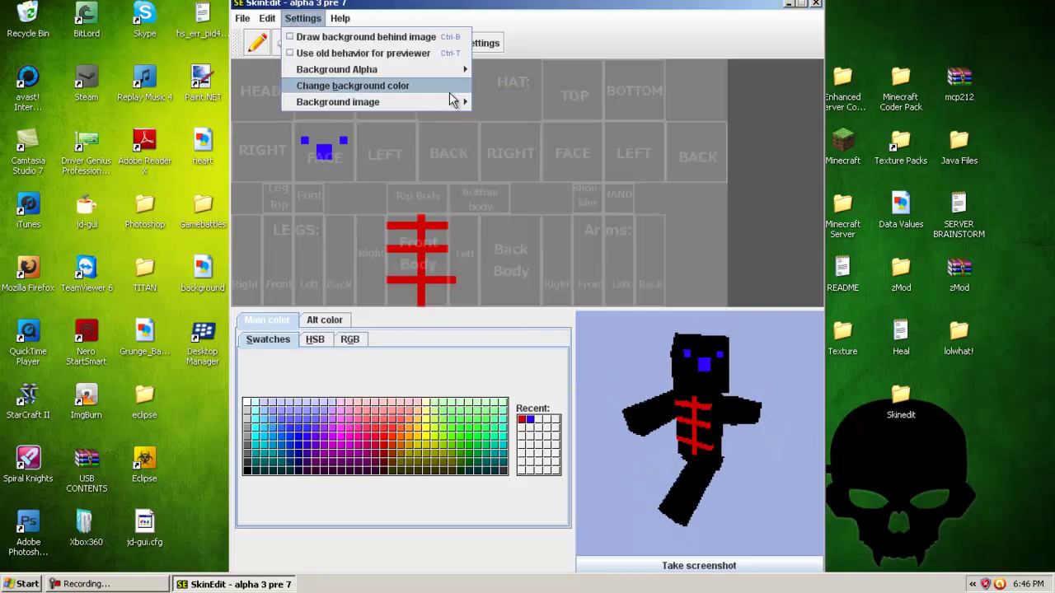
pyautogui.moveTo(415, 107)
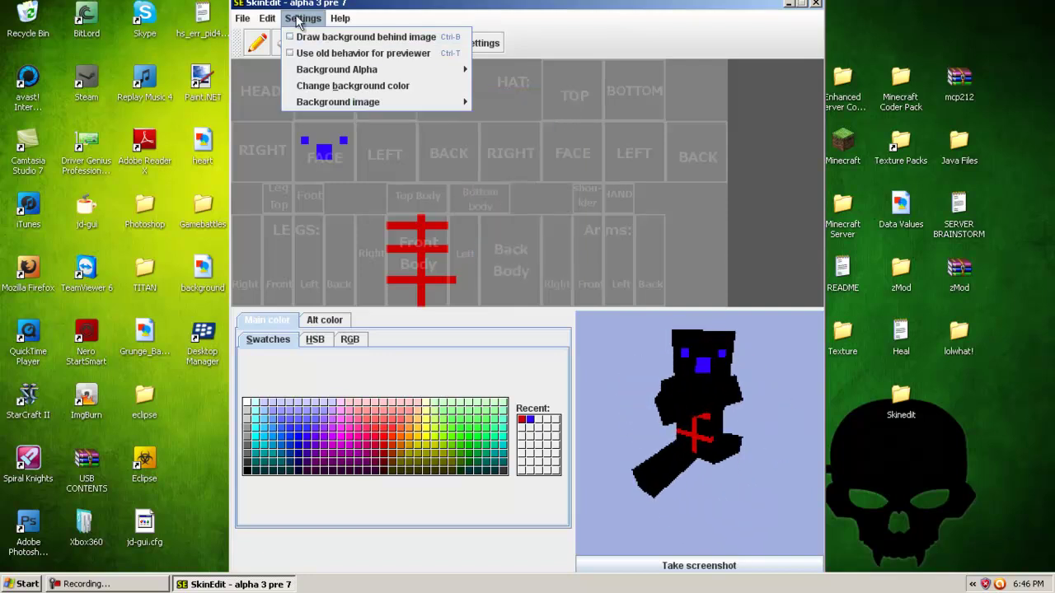
pyautogui.click(506, 121)
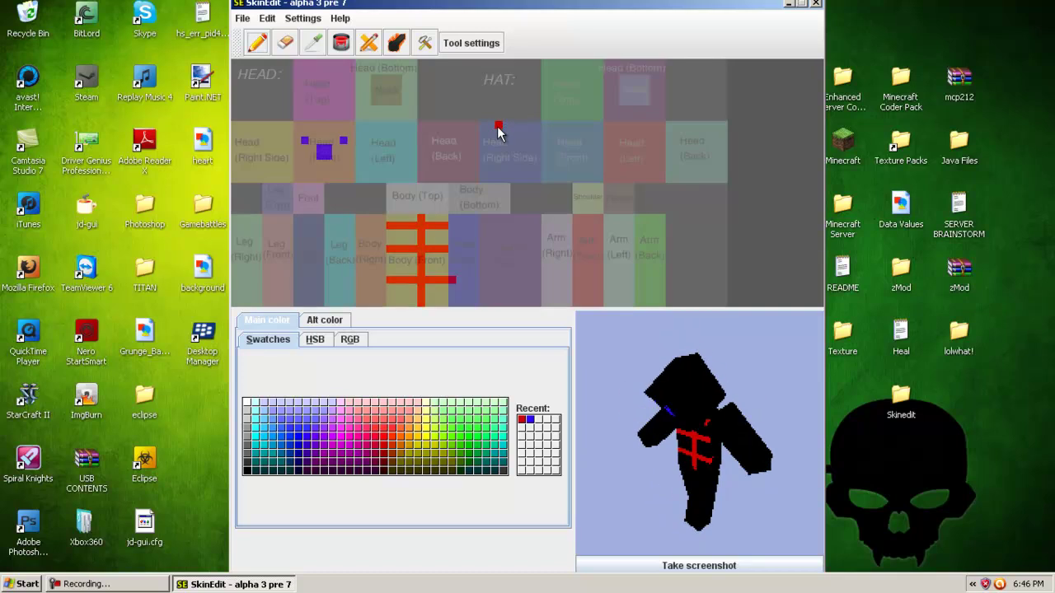
pyautogui.click(305, 18)
pyautogui.moveTo(349, 100)
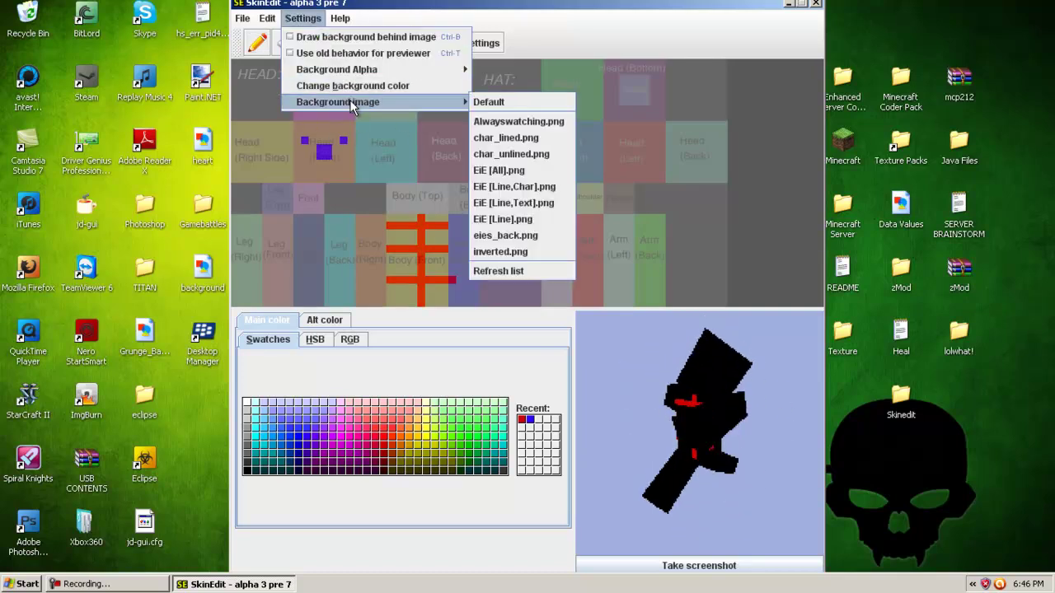
pyautogui.click(500, 153)
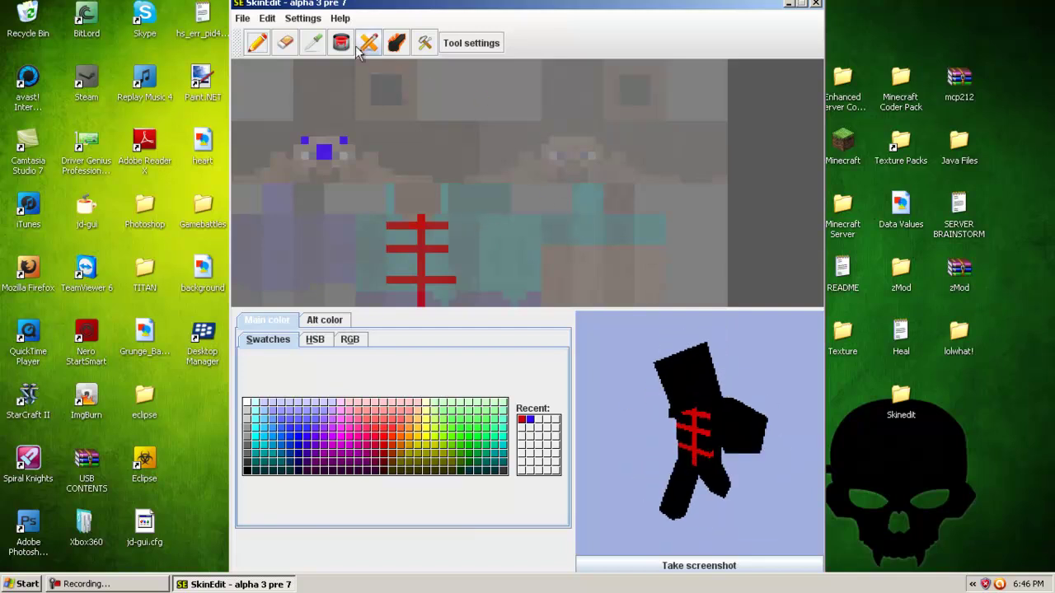
# Step: Browse the parts folder in the Load dialog, then cancel
pyautogui.click(243, 19)
pyautogui.click(250, 52)
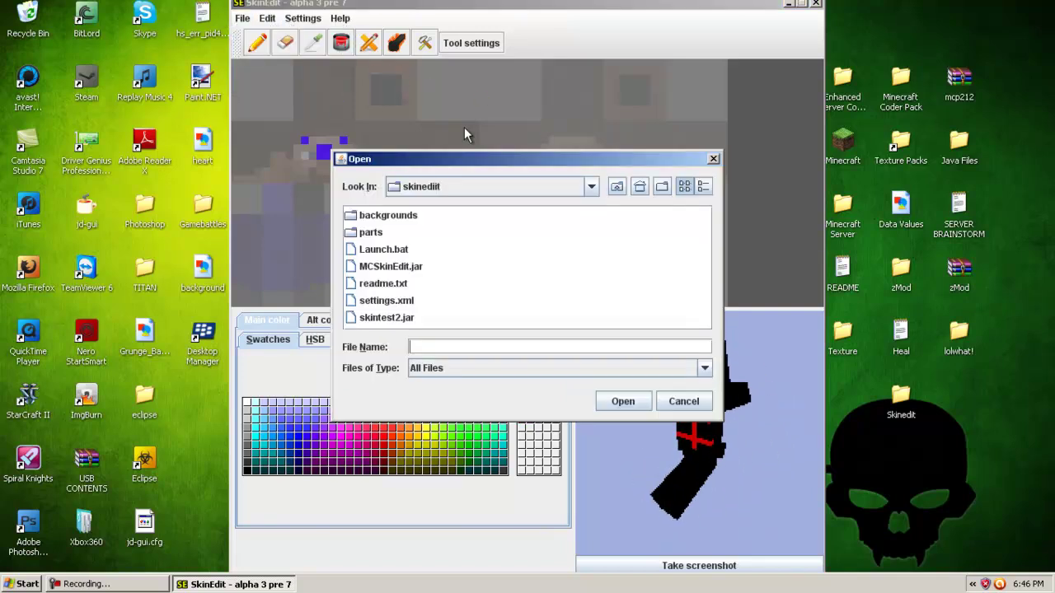
pyautogui.doubleClick(373, 234)
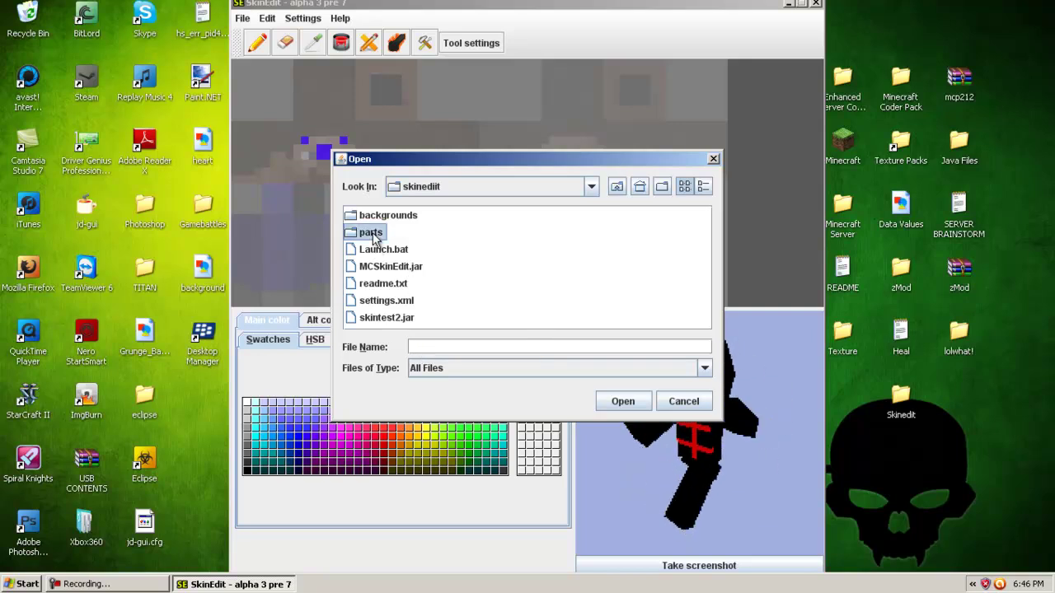
pyautogui.click(680, 408)
# Step: Bring up the editing options including PartPicker, then minimize and restore the SkinEdit window
pyautogui.click(302, 19)
pyautogui.moveTo(266, 23)
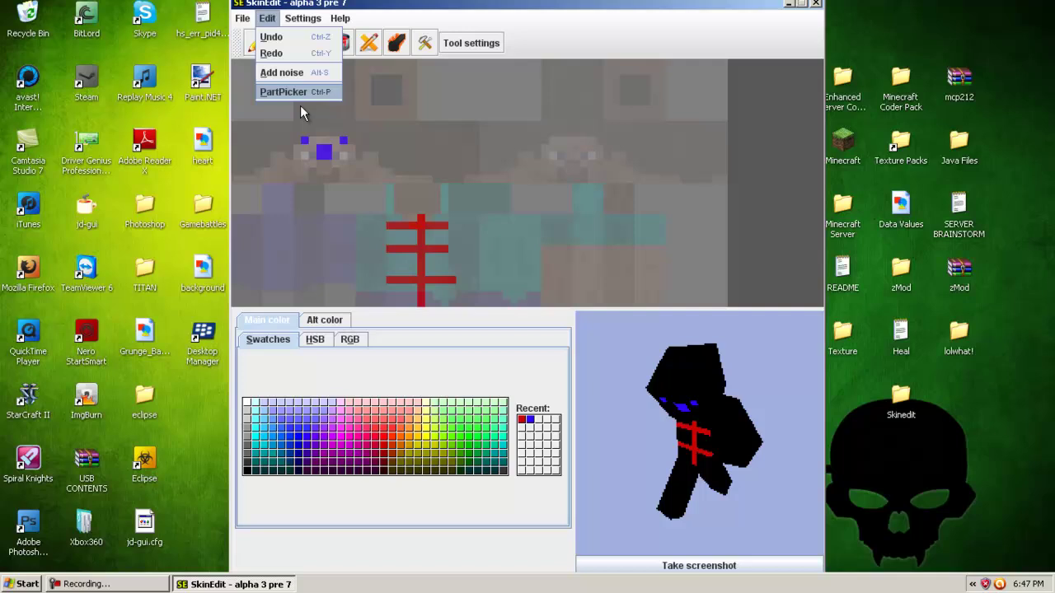
pyautogui.moveTo(730, 11); pyautogui.dragTo(729, 17)
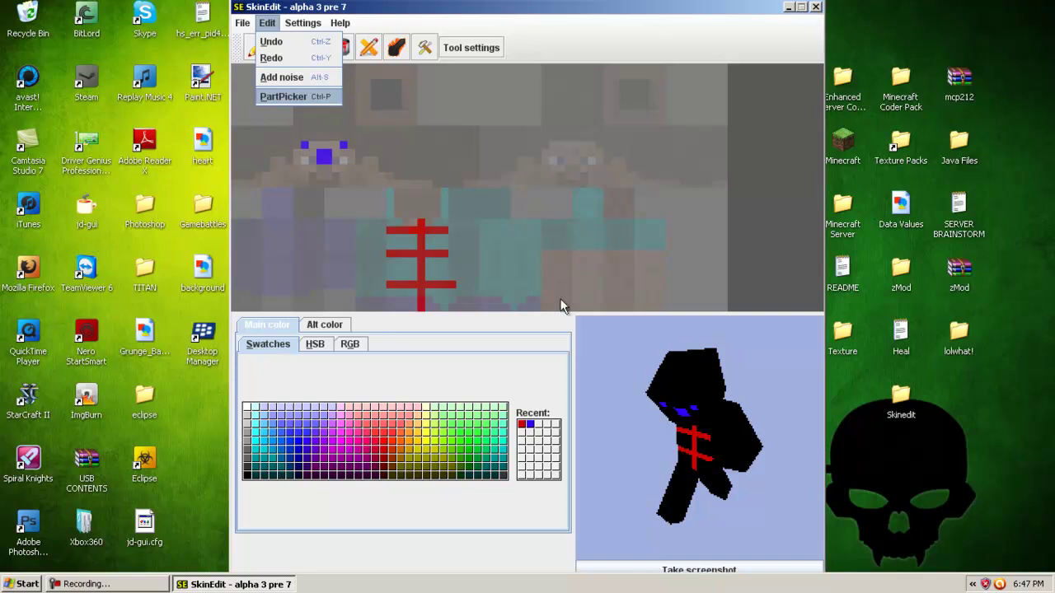
pyautogui.click(233, 584)
pyautogui.click(233, 584)
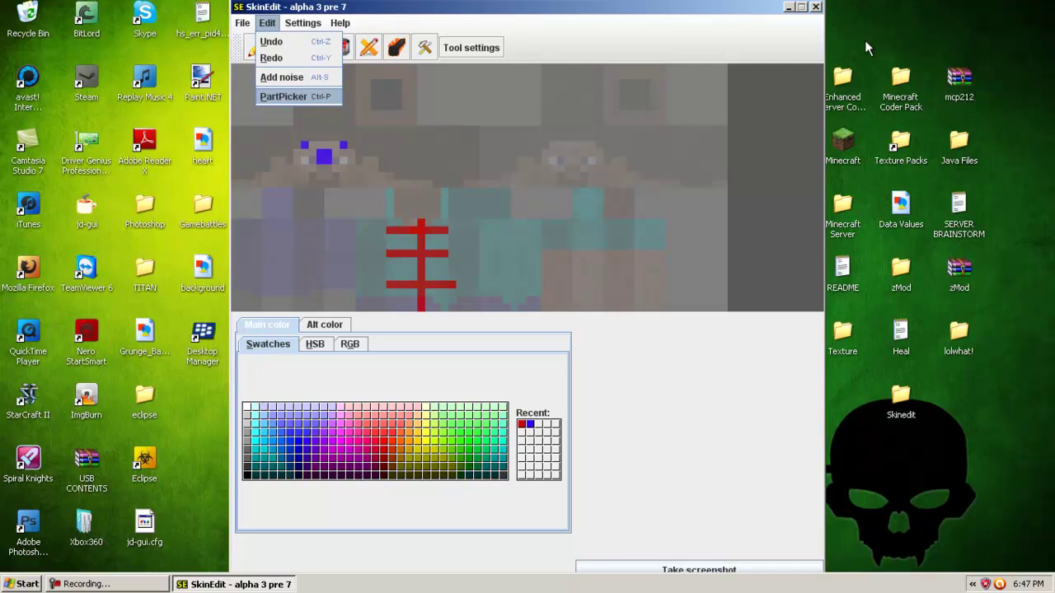
# Step: Start a second SkinEdit from MCSkinEdit in the skinedit desktop folder
pyautogui.click(788, 8)
pyautogui.moveTo(606, 11); pyautogui.dragTo(879, 71)
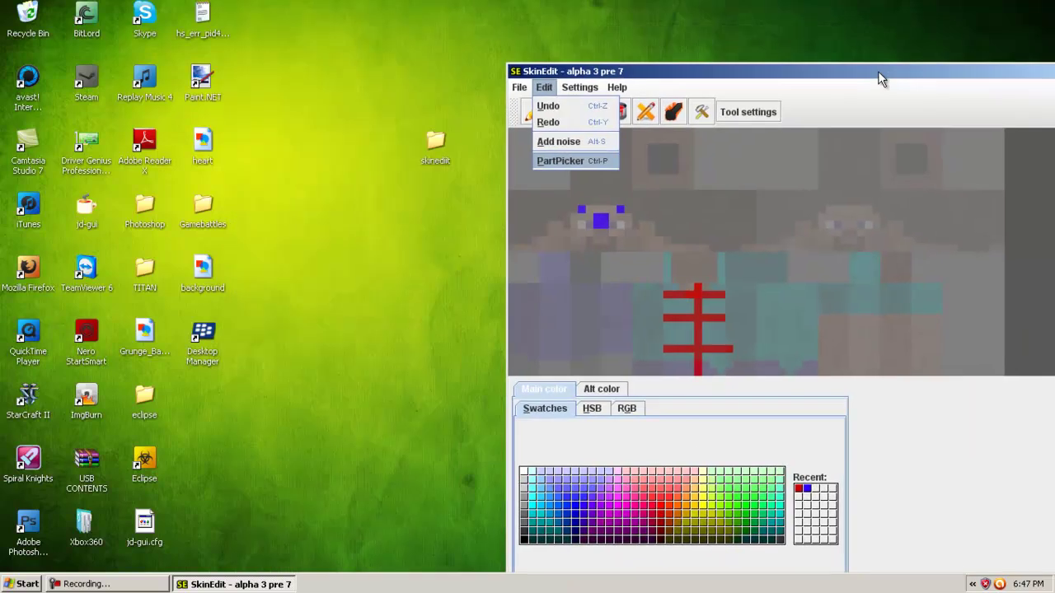
pyautogui.doubleClick(428, 152)
pyautogui.doubleClick(402, 177)
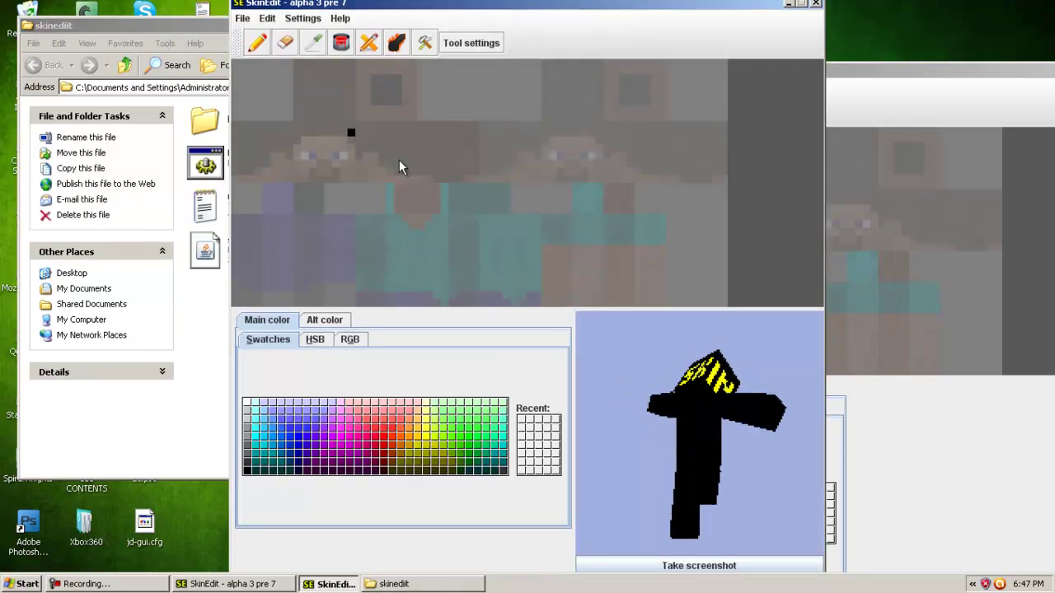
# Step: Paint two blue eyes and a small blue mouth on the face
pyautogui.click(305, 438)
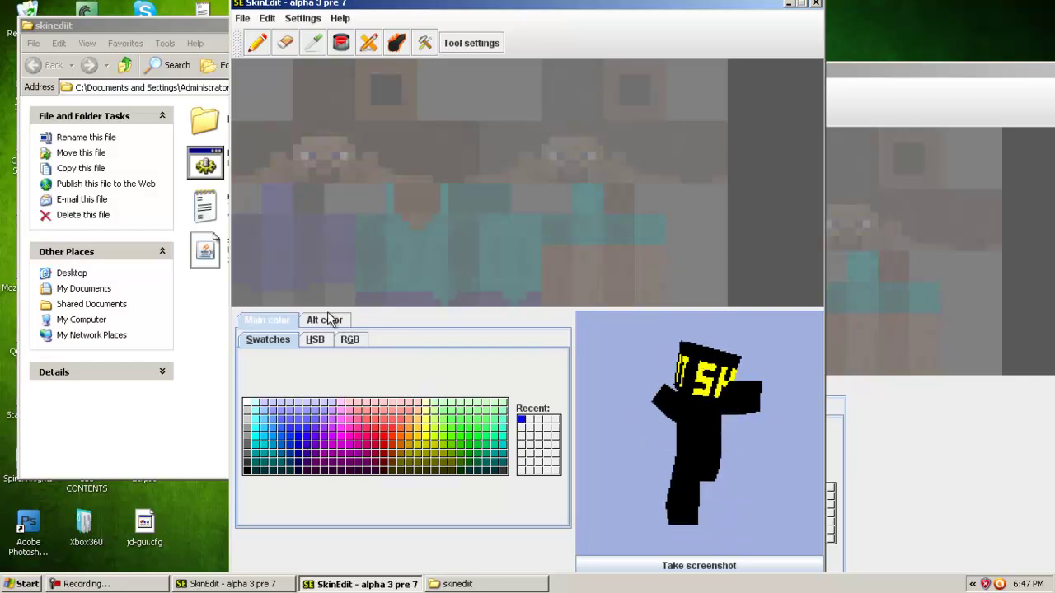
pyautogui.click(305, 140)
pyautogui.click(343, 140)
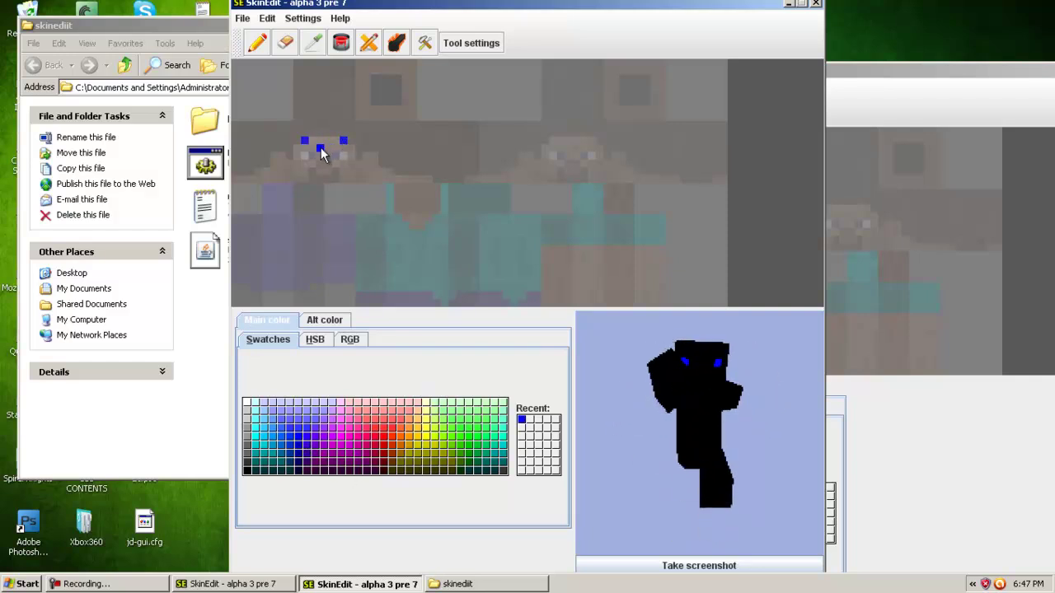
pyautogui.moveTo(320, 149); pyautogui.dragTo(327, 155)
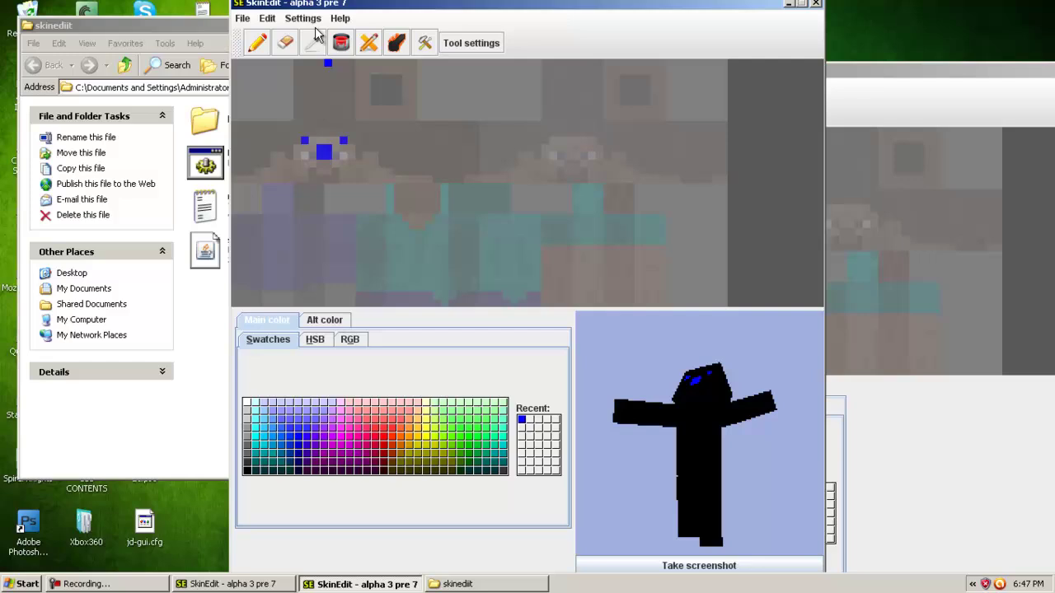
# Step: In Edit > PartPicker, try the 1700s jacket and Black-hat, then remove both
pyautogui.click(243, 18)
pyautogui.moveTo(267, 18)
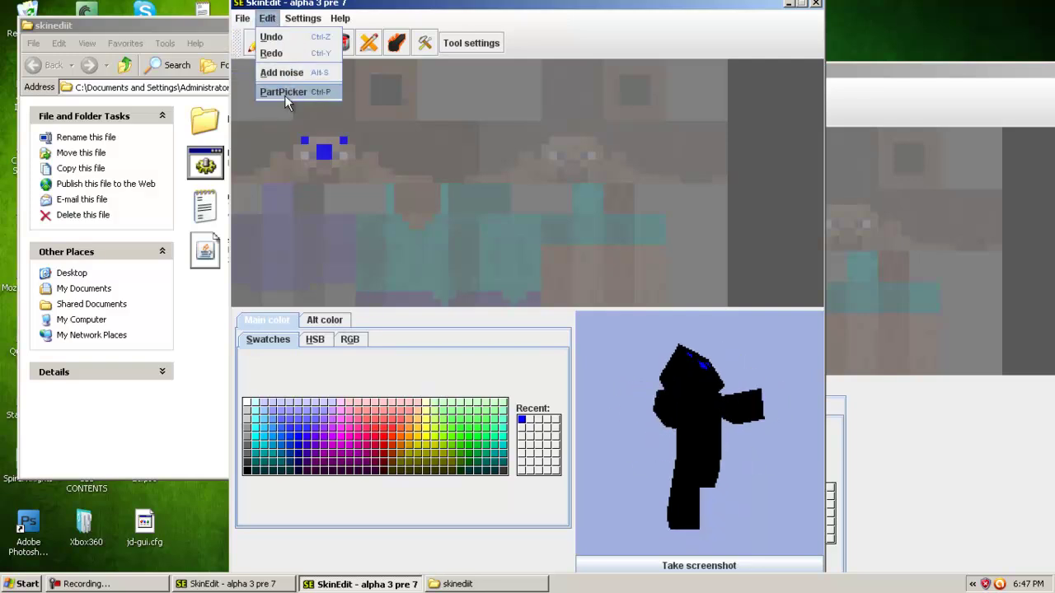
pyautogui.click(283, 92)
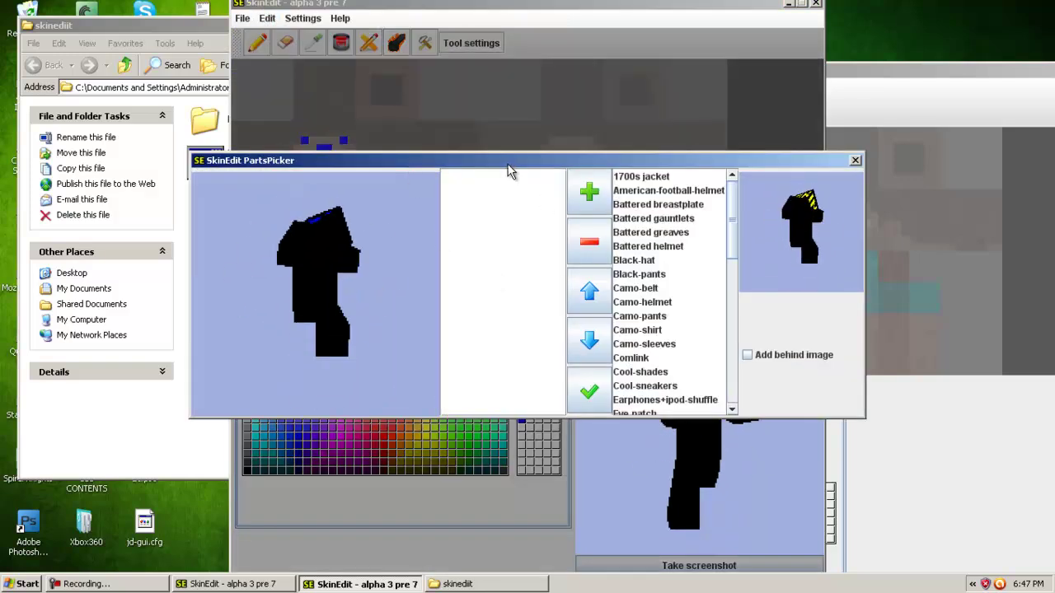
pyautogui.click(642, 176)
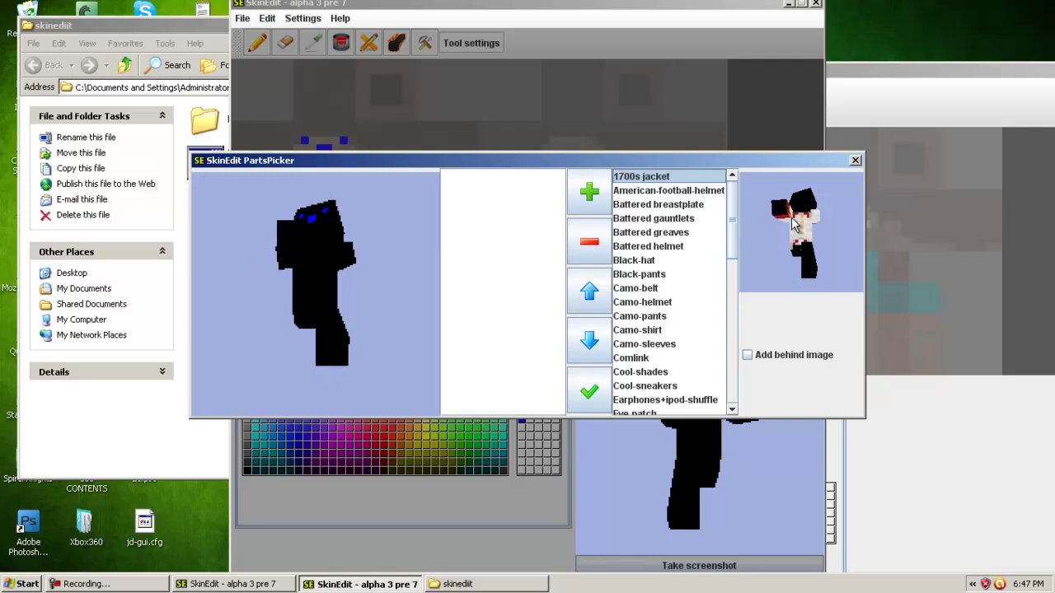
pyautogui.click(590, 200)
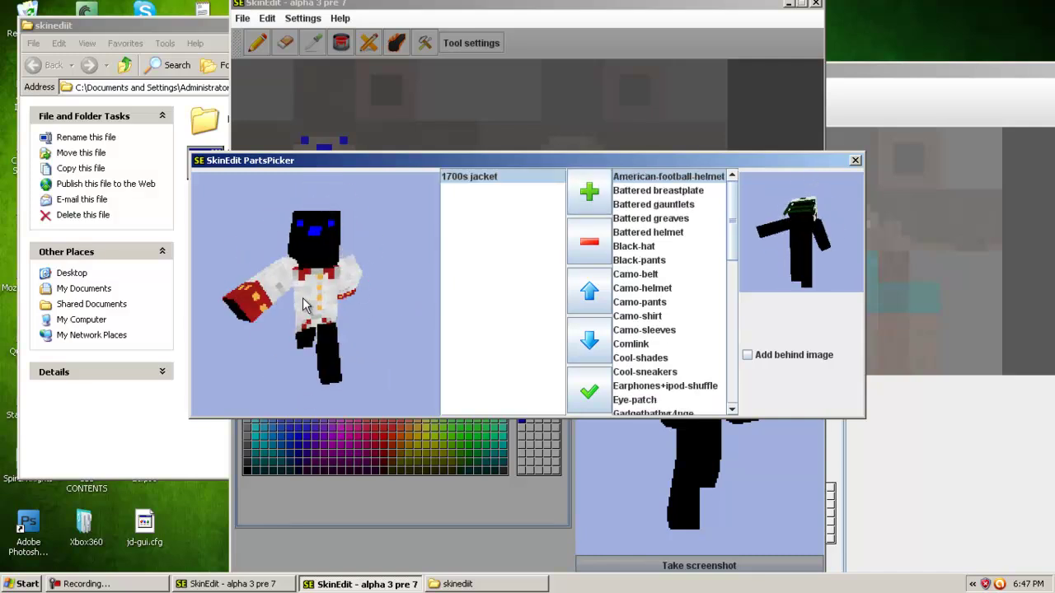
pyautogui.click(591, 248)
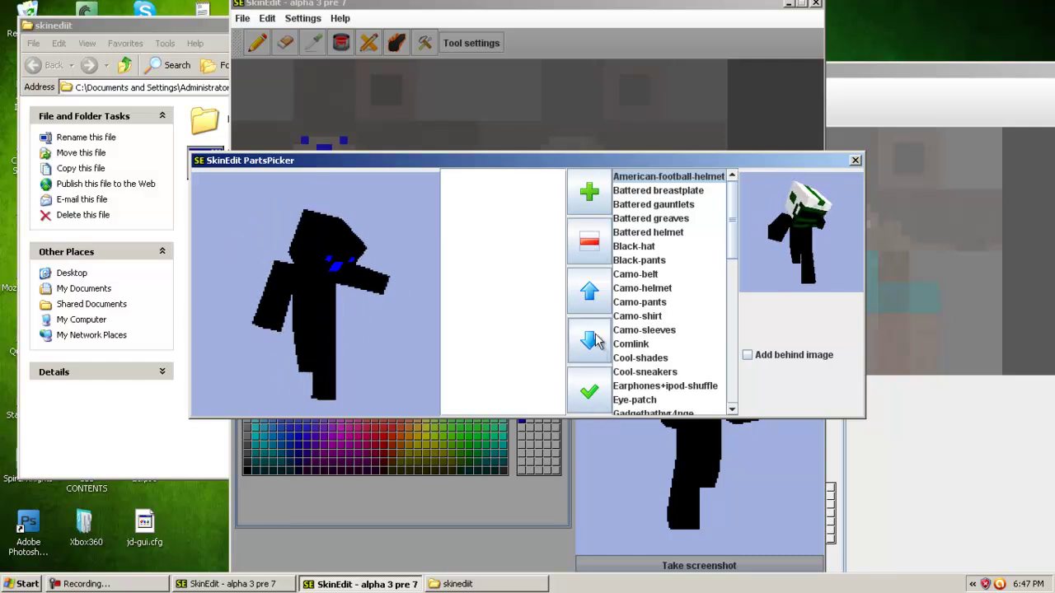
pyautogui.click(631, 246)
pyautogui.doubleClick(631, 246)
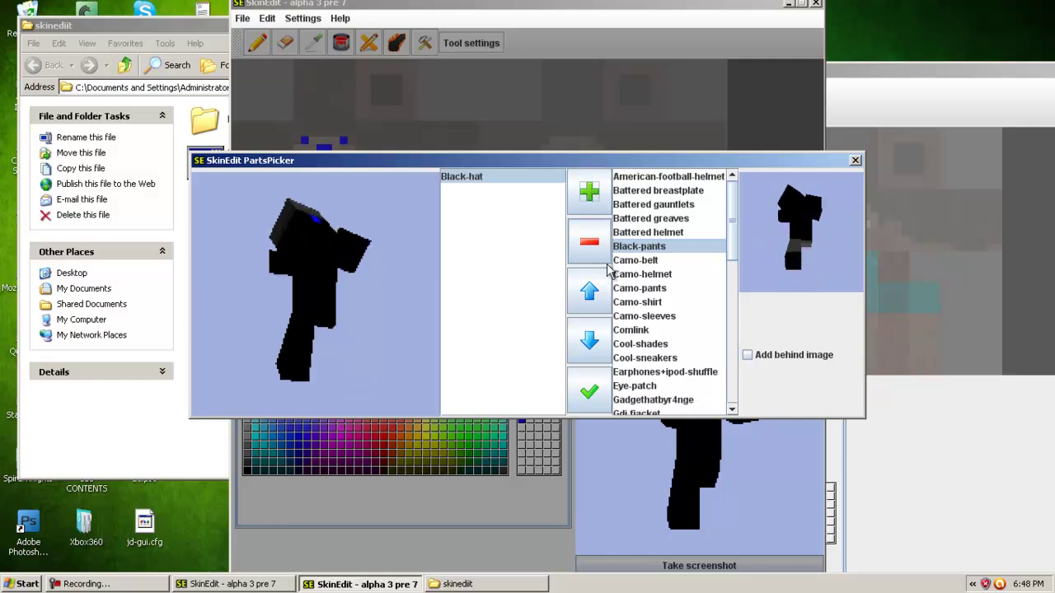
pyautogui.click(589, 240)
# Step: Add the Battered greaves, Cool-shades and Eye-patch parts to the skin
pyautogui.click(648, 233)
pyautogui.click(649, 219)
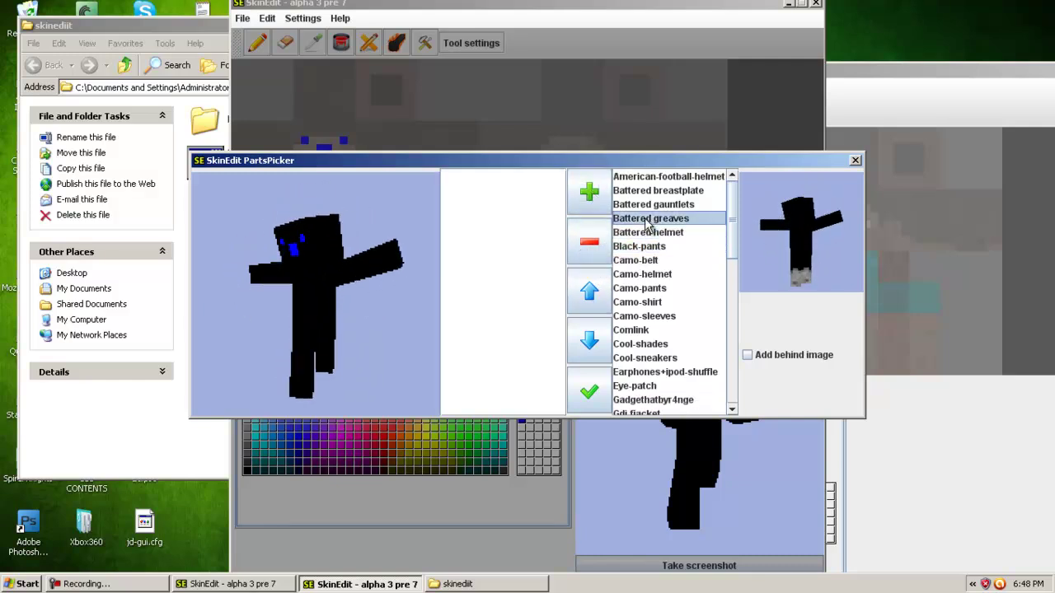
pyautogui.doubleClick(649, 219)
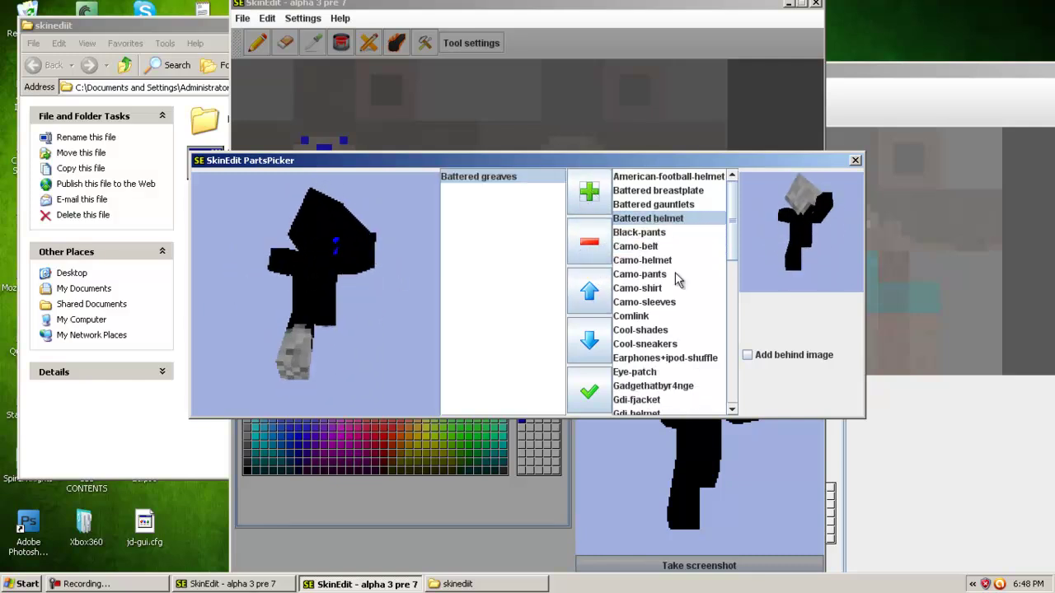
pyautogui.click(640, 330)
pyautogui.click(588, 198)
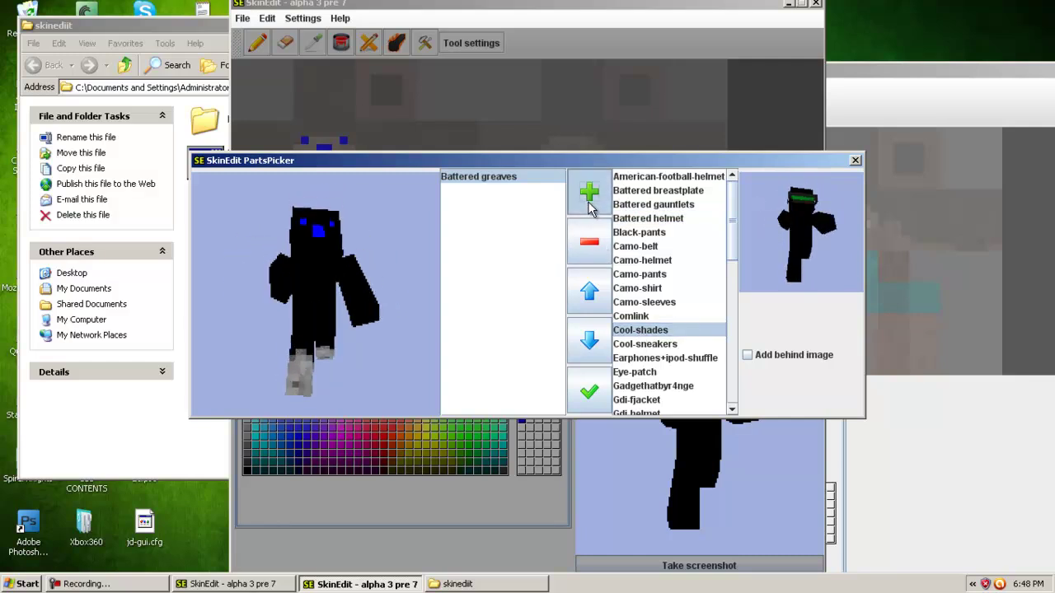
pyautogui.click(635, 358)
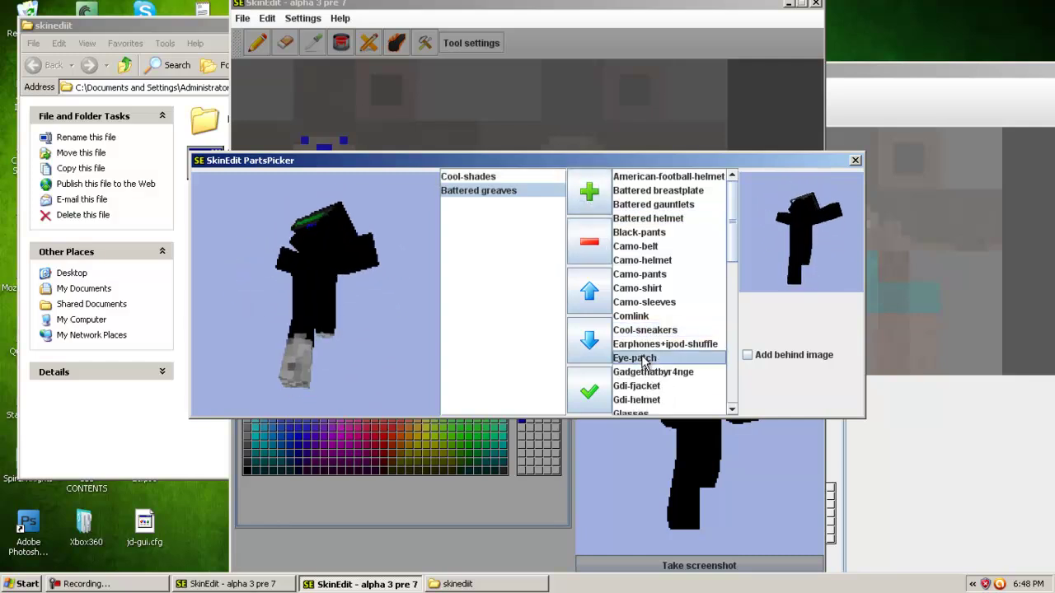
pyautogui.click(588, 194)
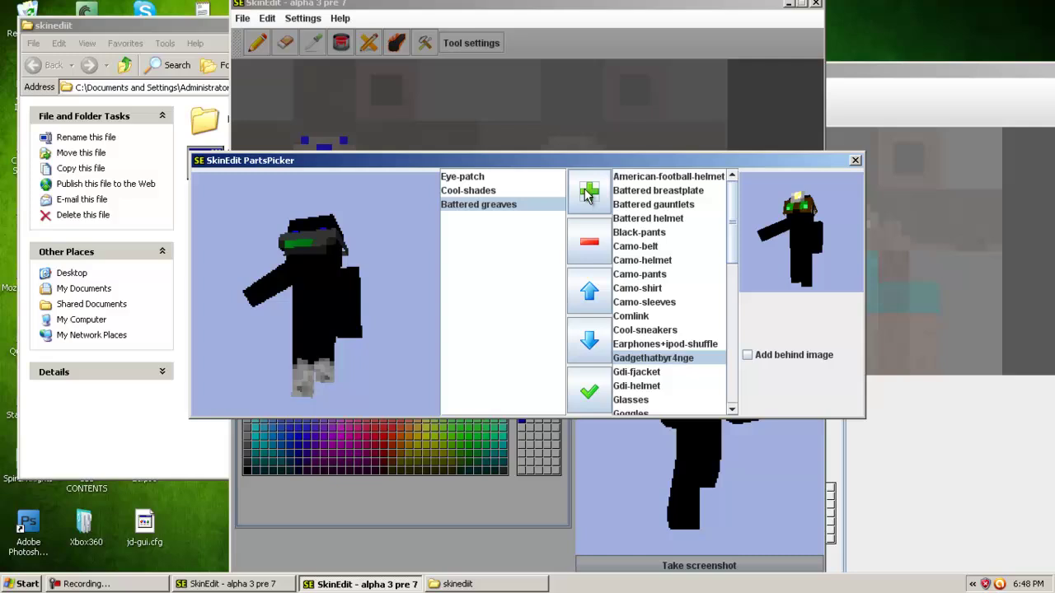
# Step: Add the Gdi-helmet, Black-pants and Battered gauntlets, then apply the parts
pyautogui.click(641, 402)
pyautogui.click(644, 388)
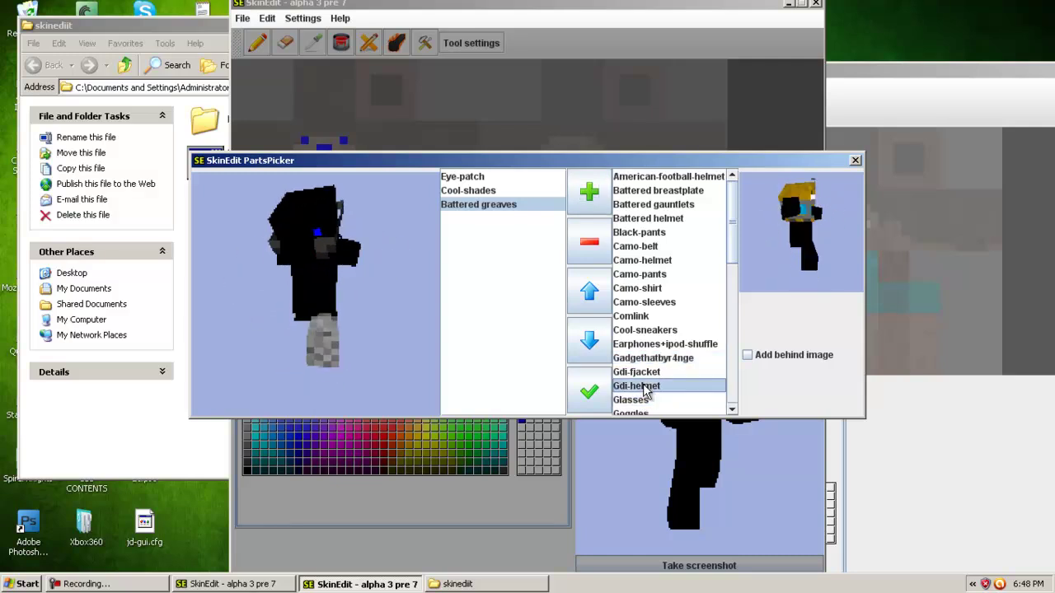
pyautogui.click(586, 198)
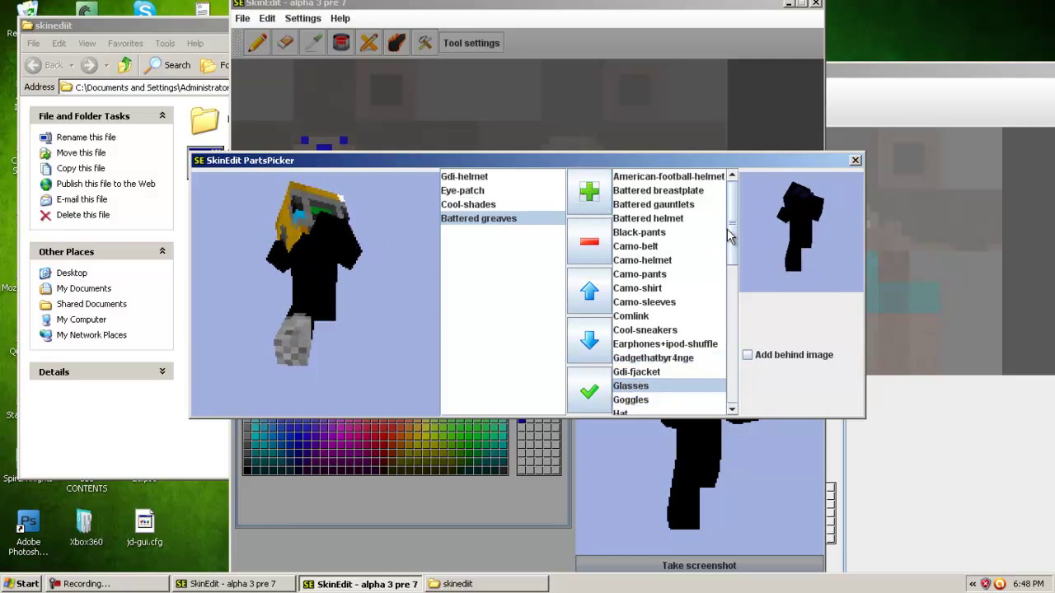
pyautogui.scroll(-2, 731, 264)
pyautogui.scroll(2, 731, 263)
pyautogui.click(666, 234)
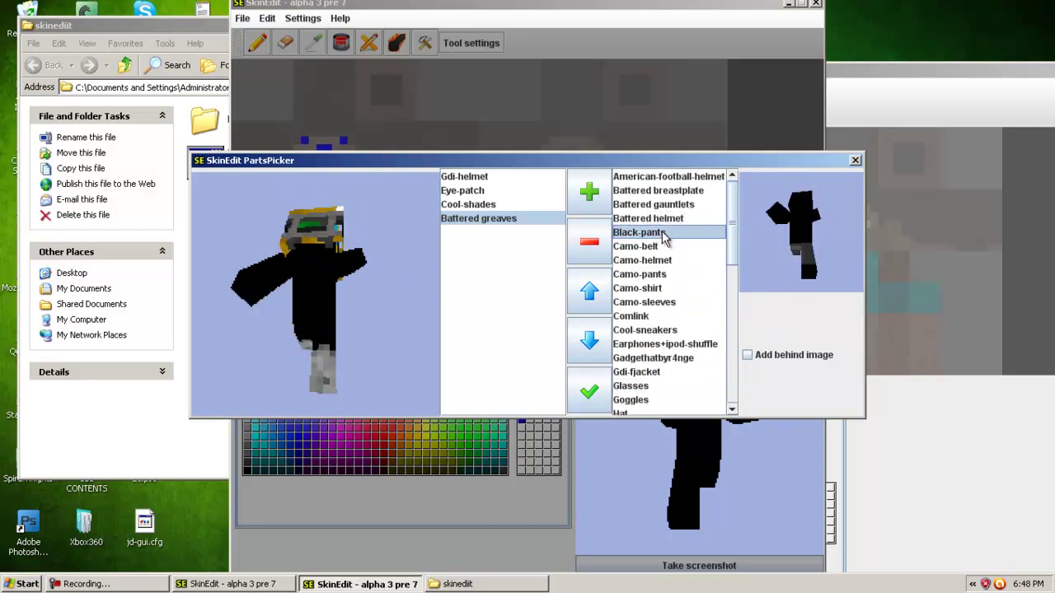
pyautogui.click(589, 194)
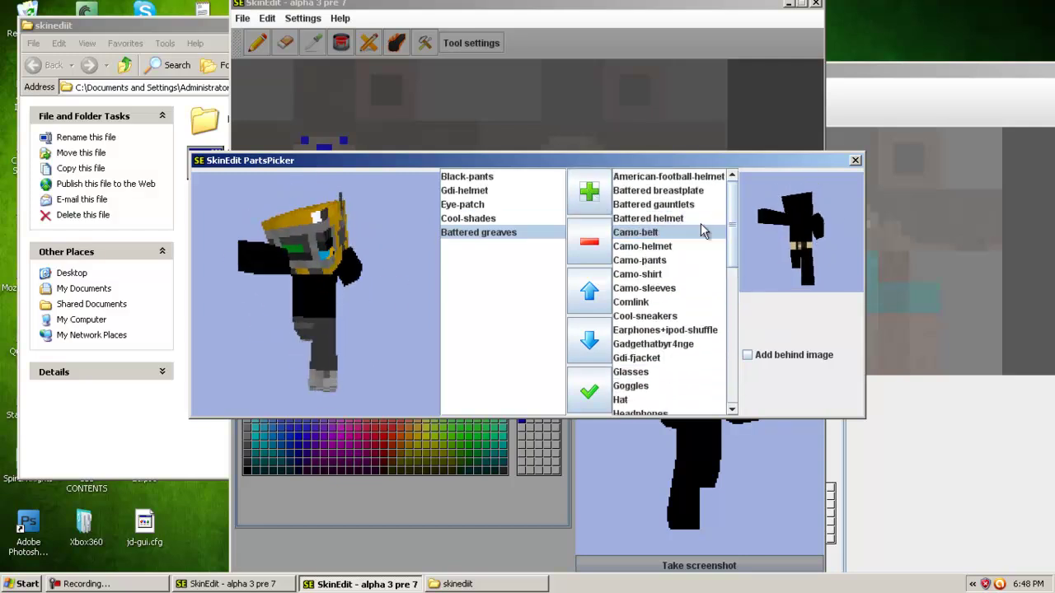
pyautogui.click(698, 219)
pyautogui.click(698, 205)
pyautogui.click(589, 192)
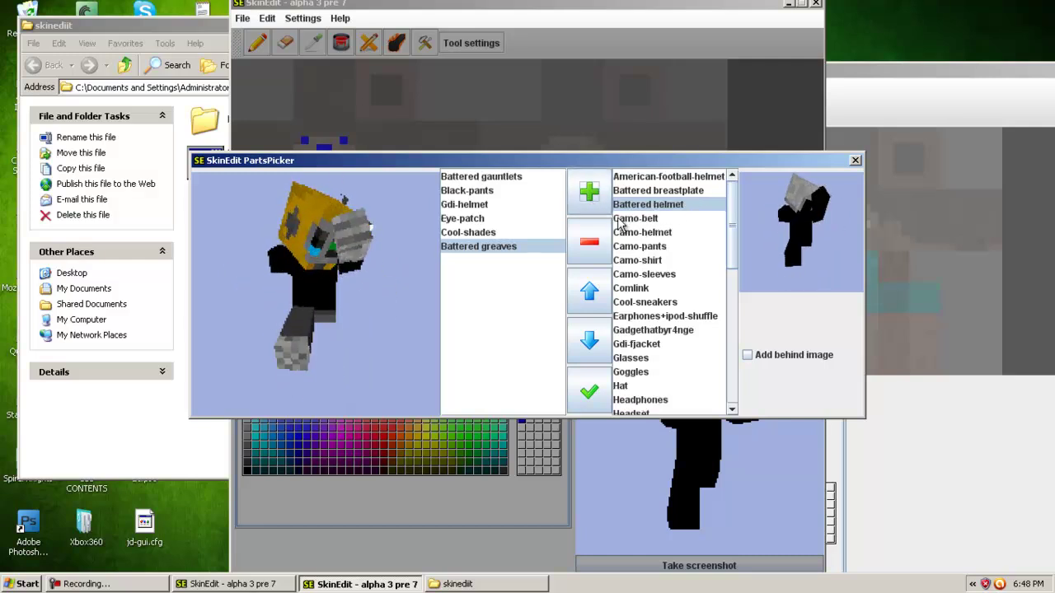
pyautogui.click(590, 392)
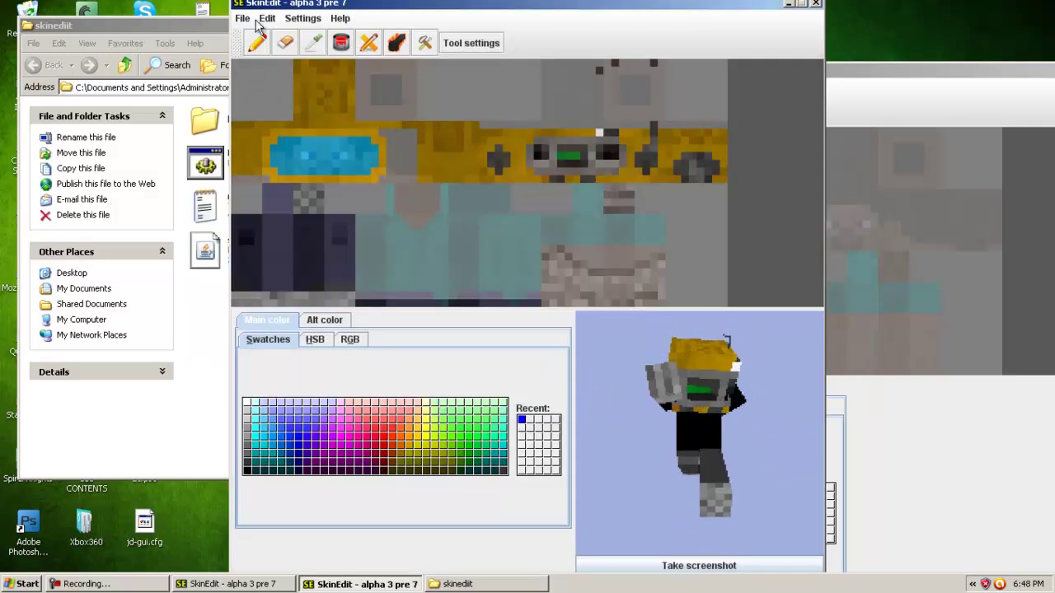
# Step: Save the skin as character inside a new Skins folder in skinediit
pyautogui.click(243, 19)
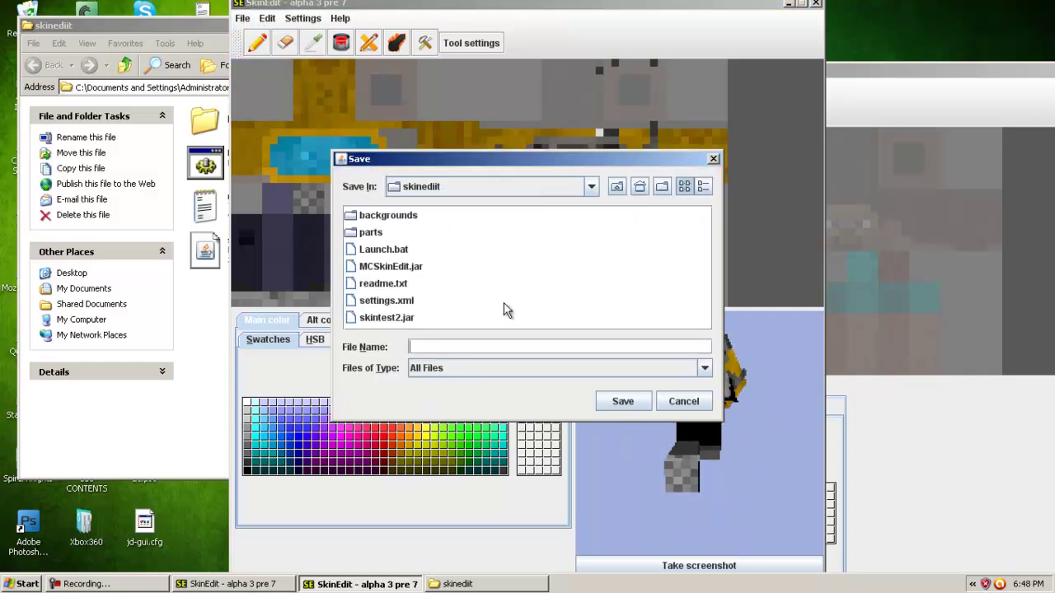
pyautogui.rightClick(490, 300)
pyautogui.click(506, 342)
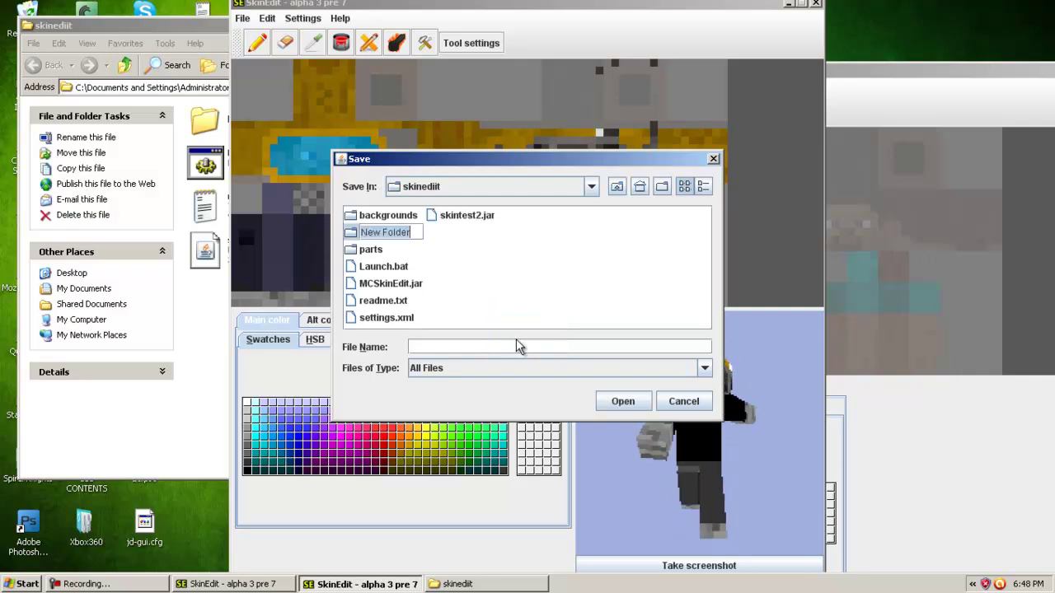
pyautogui.write('Skins')
pyautogui.press('Return')
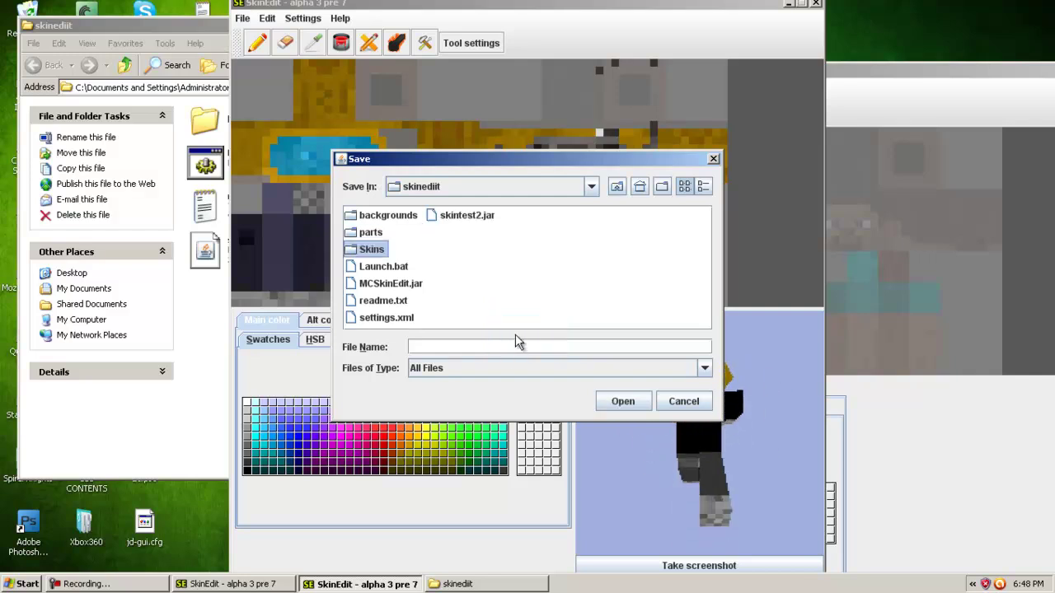
pyautogui.doubleClick(371, 249)
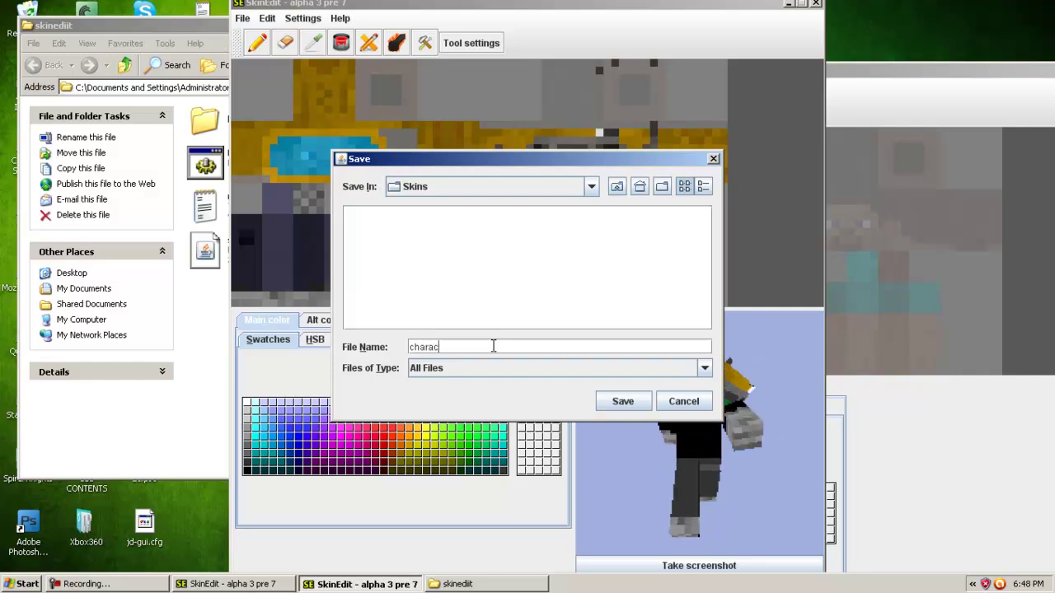
pyautogui.press('Return')
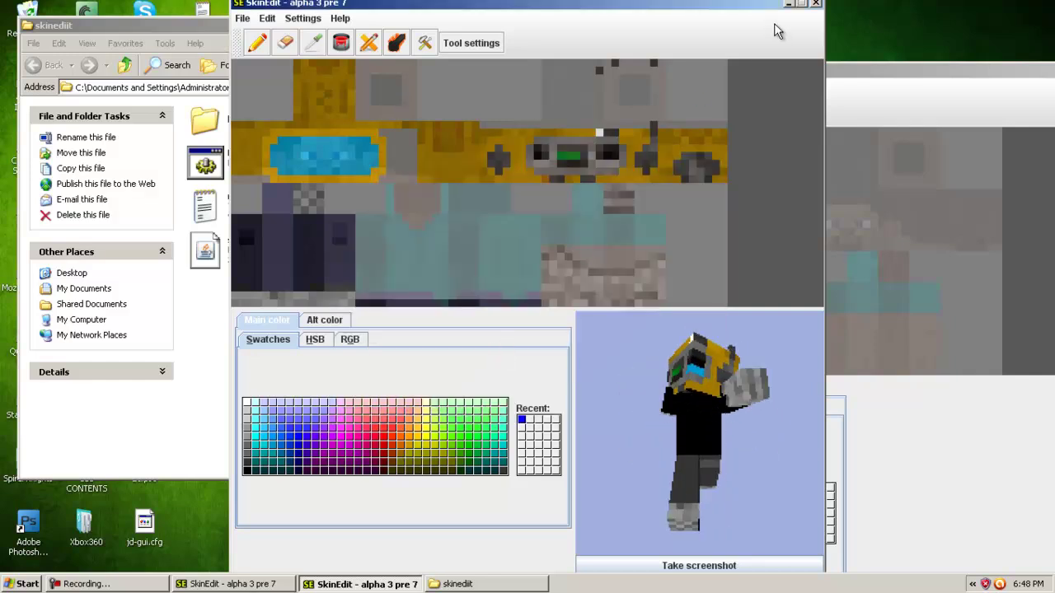
# Step: Close the edited SkinEdit window and open the Skins folder
pyautogui.click(816, 5)
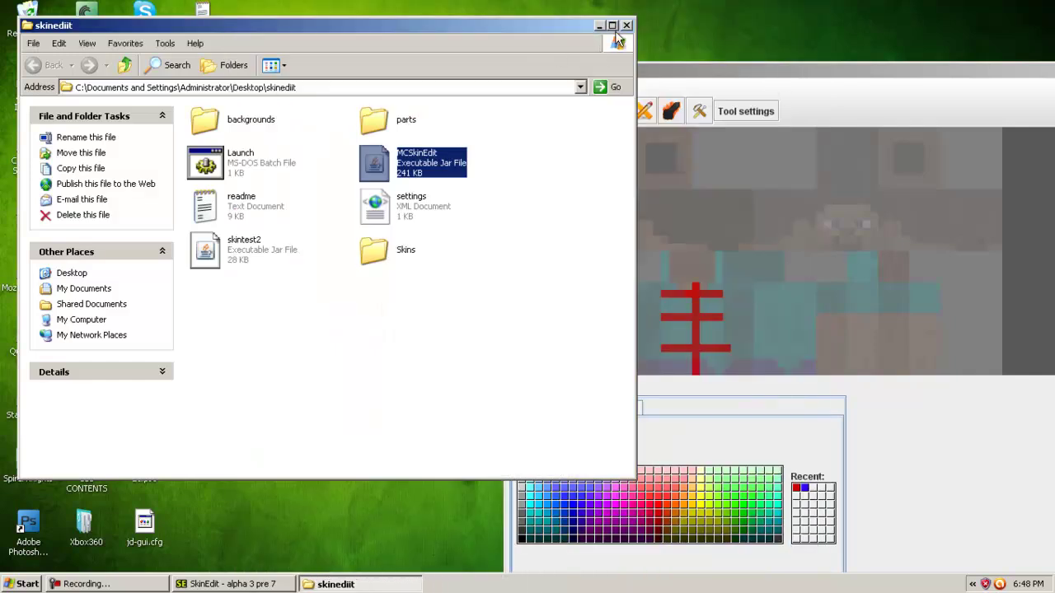
pyautogui.click(568, 317)
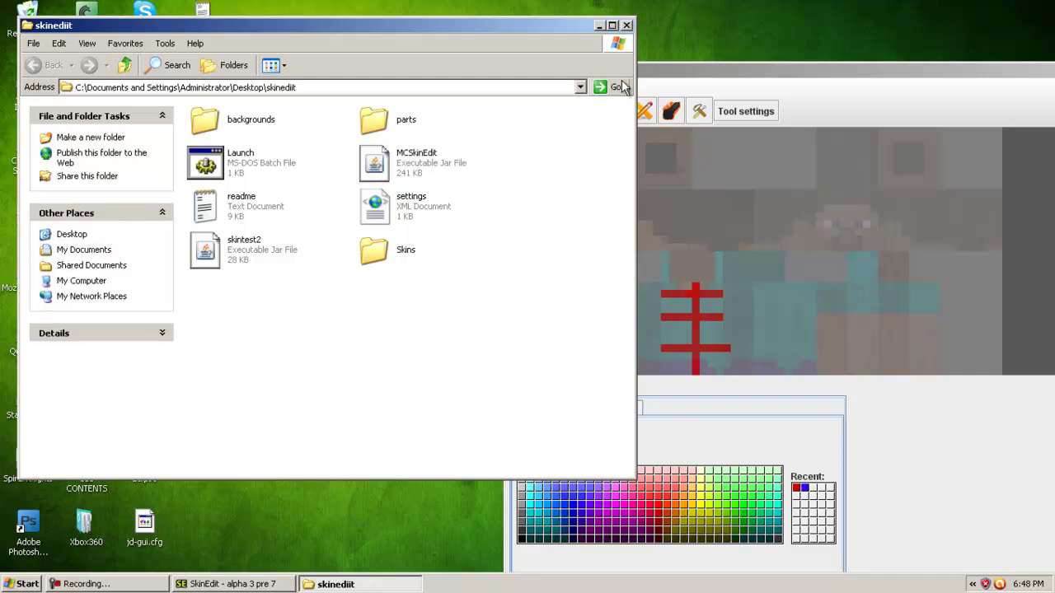
pyautogui.doubleClick(377, 249)
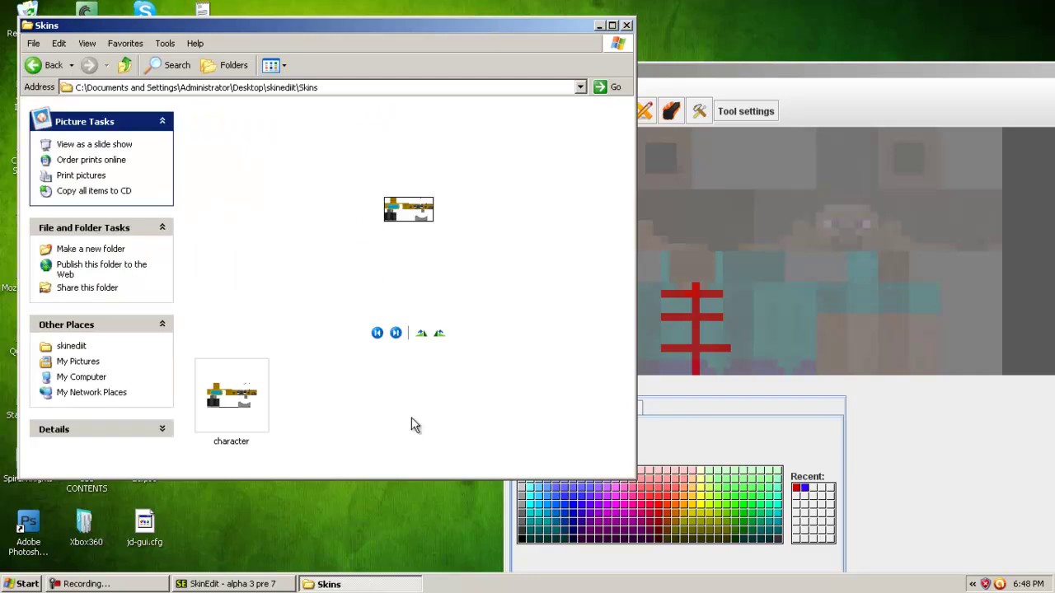
# Step: View the saved character image, then return to the skinediit folder
pyautogui.click(247, 416)
pyautogui.doubleClick(241, 387)
pyautogui.scroll(3, 525, 288)
pyautogui.click(1001, 9)
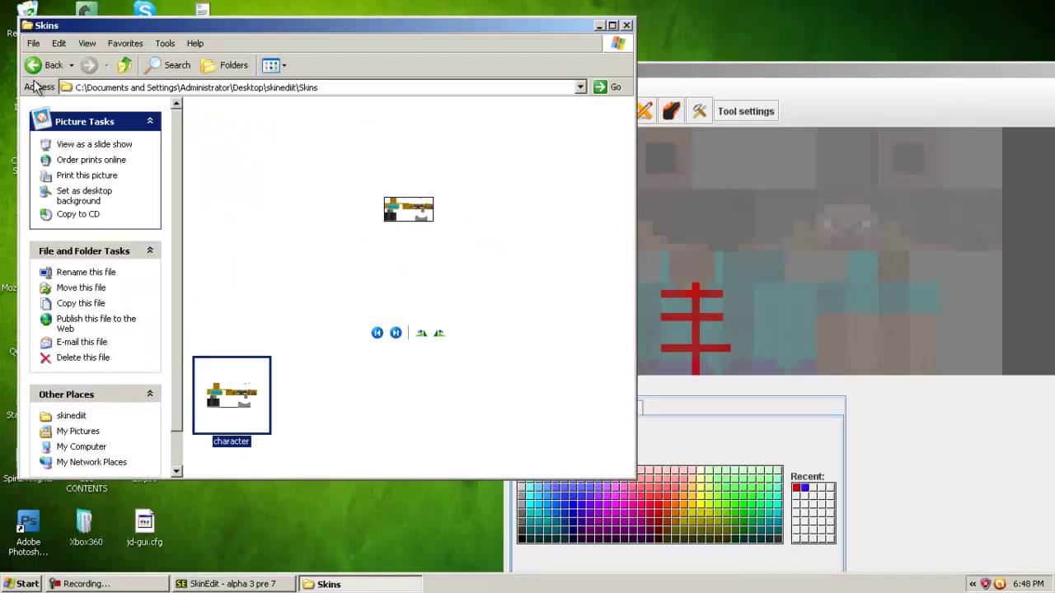
pyautogui.click(32, 70)
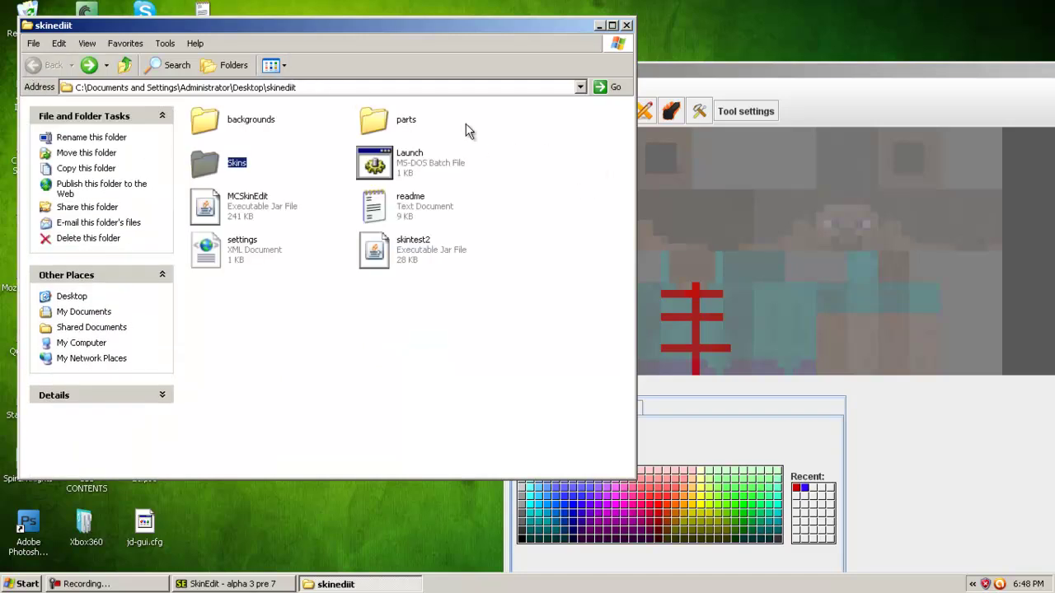
pyautogui.click(322, 378)
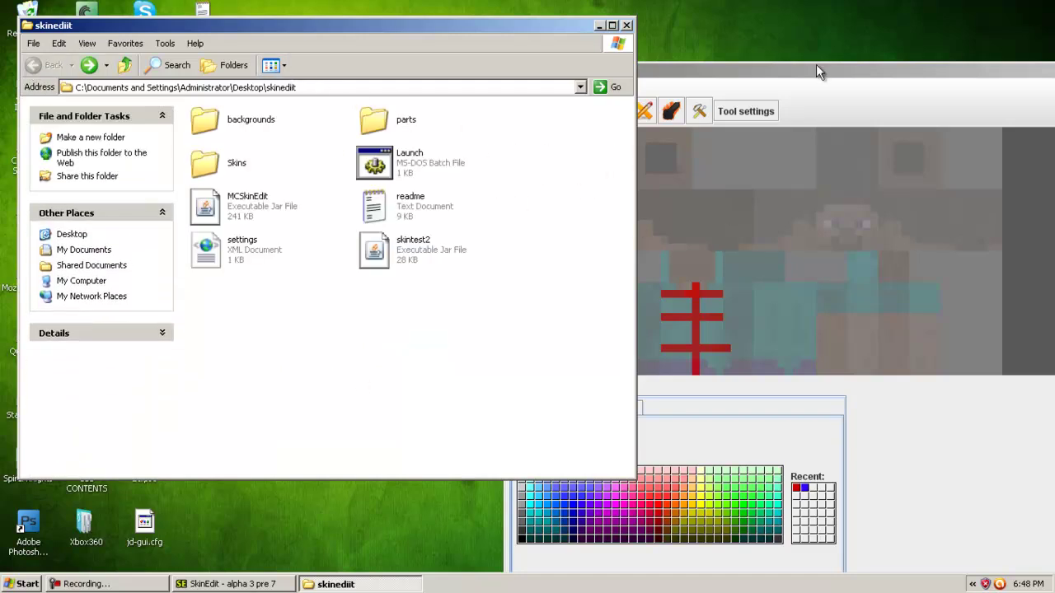
# Step: Reposition the SkinEdit and skinediit windows and resize the folder window's height
pyautogui.moveTo(816, 77); pyautogui.dragTo(533, 9)
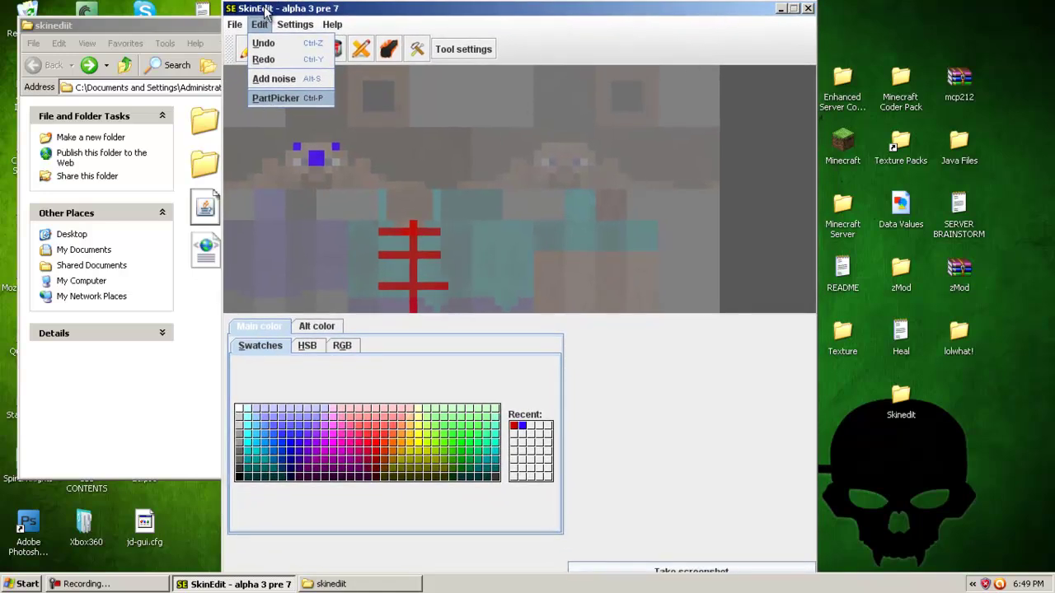
pyautogui.click(190, 35)
pyautogui.moveTo(436, 27); pyautogui.dragTo(625, 20)
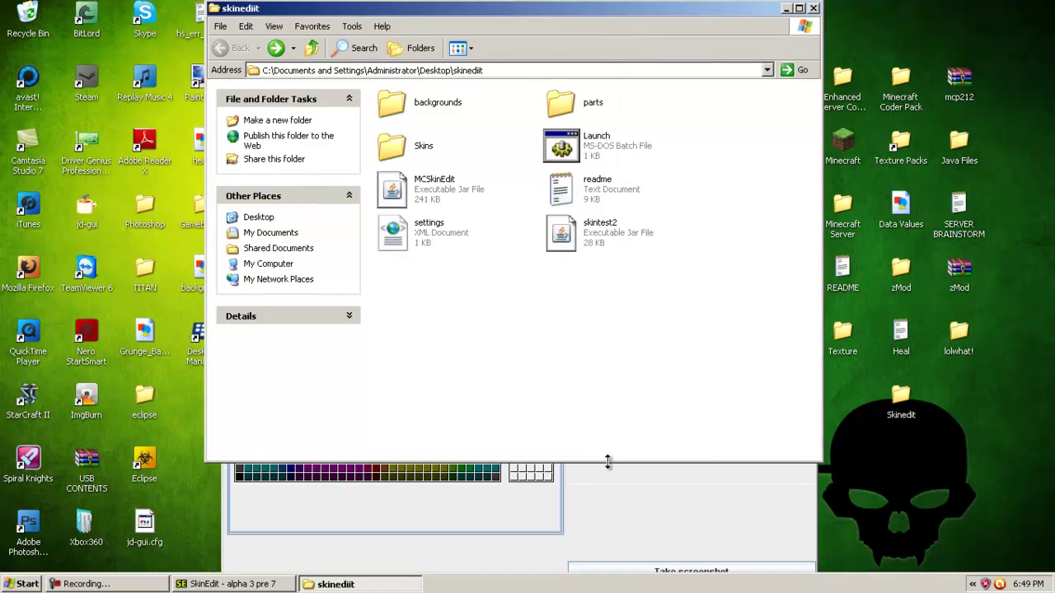
pyautogui.moveTo(607, 463); pyautogui.dragTo(576, 401)
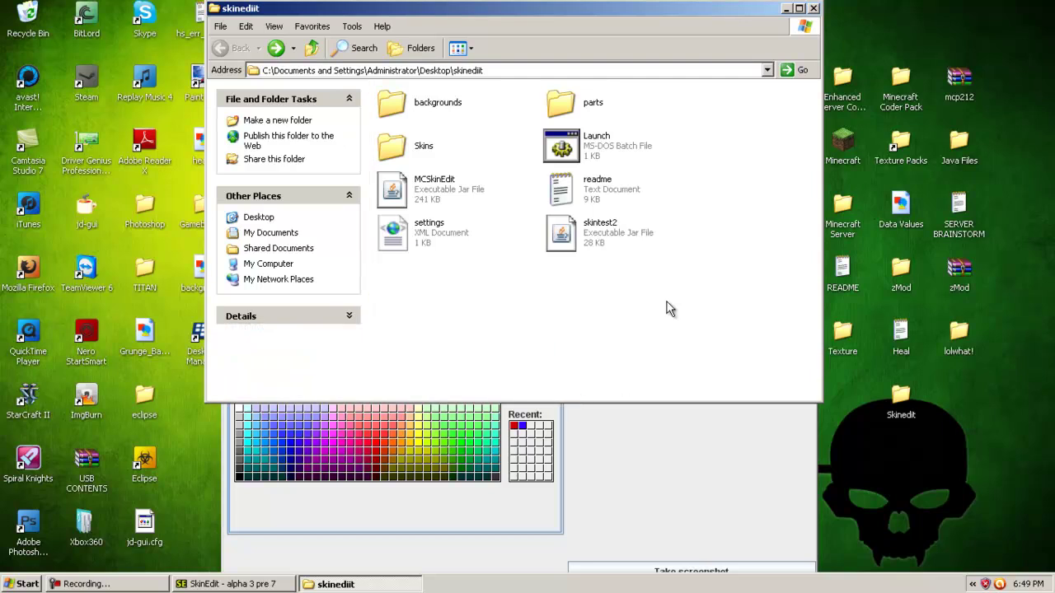